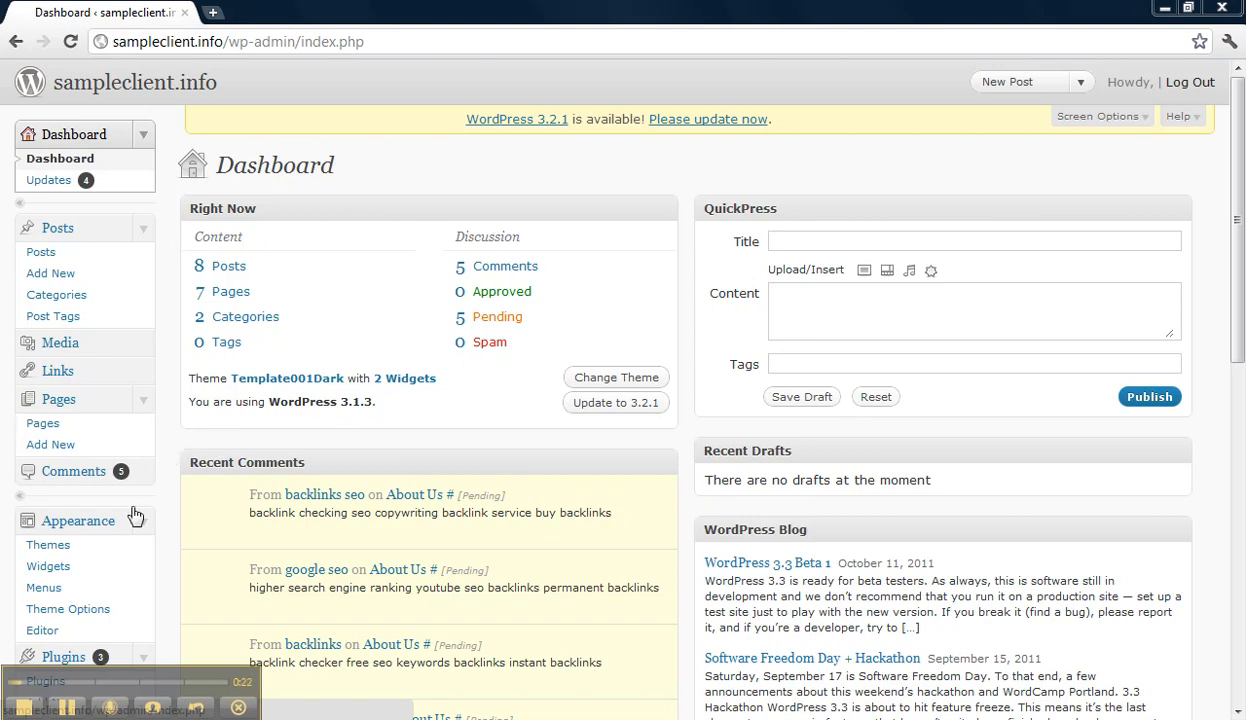
- Open the Menus editor from the Appearance section of the site's admin dashboard
scroll(170, 530, "down", 2)
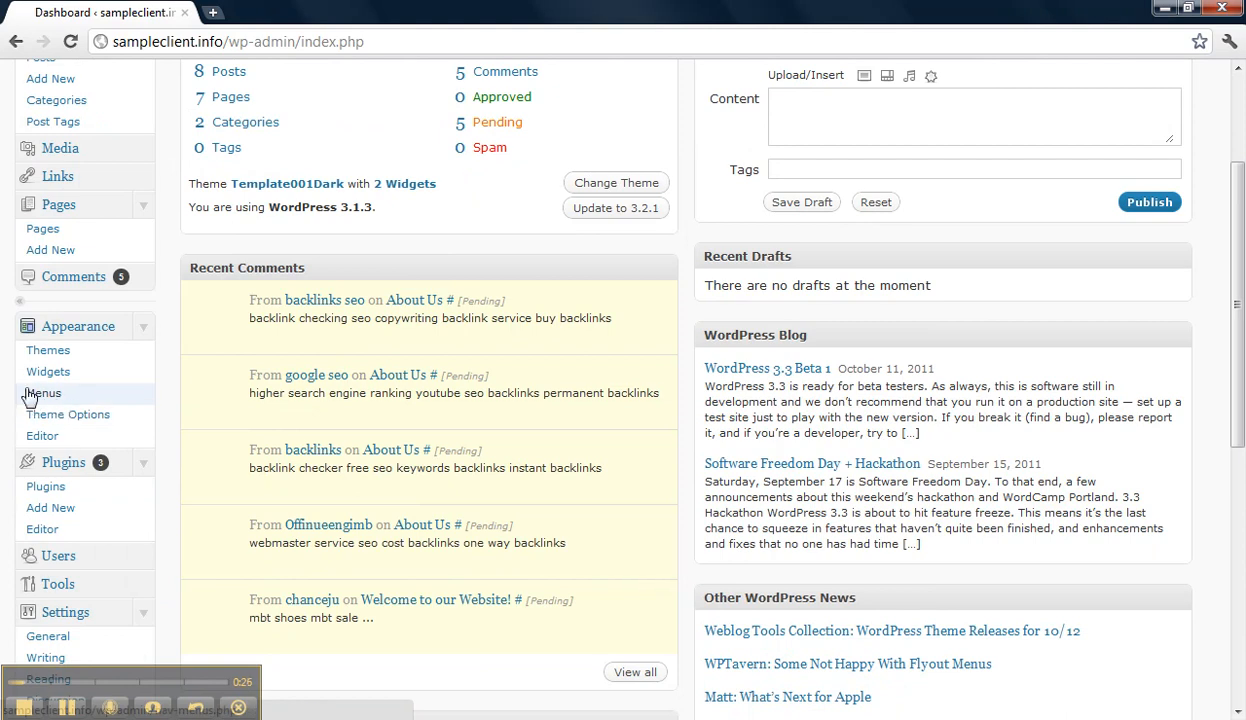
left_click(147, 328)
left_click(147, 328)
left_click(147, 328)
left_click(147, 328)
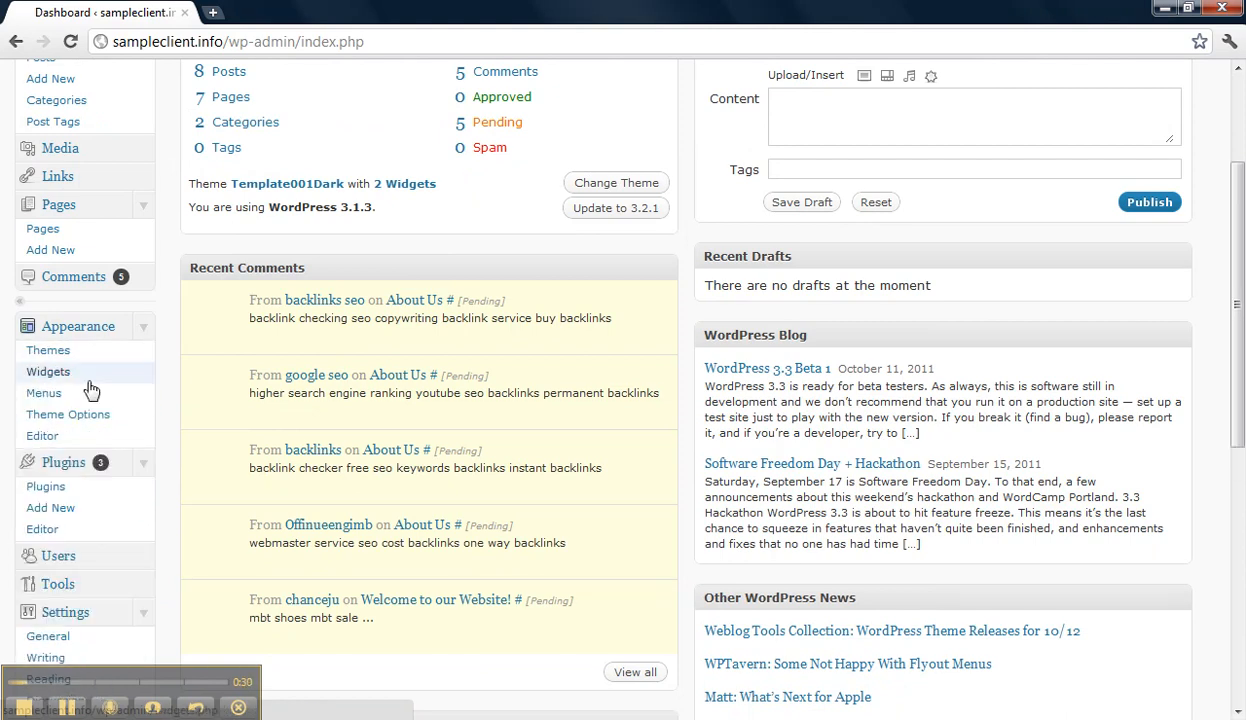
left_click(46, 395)
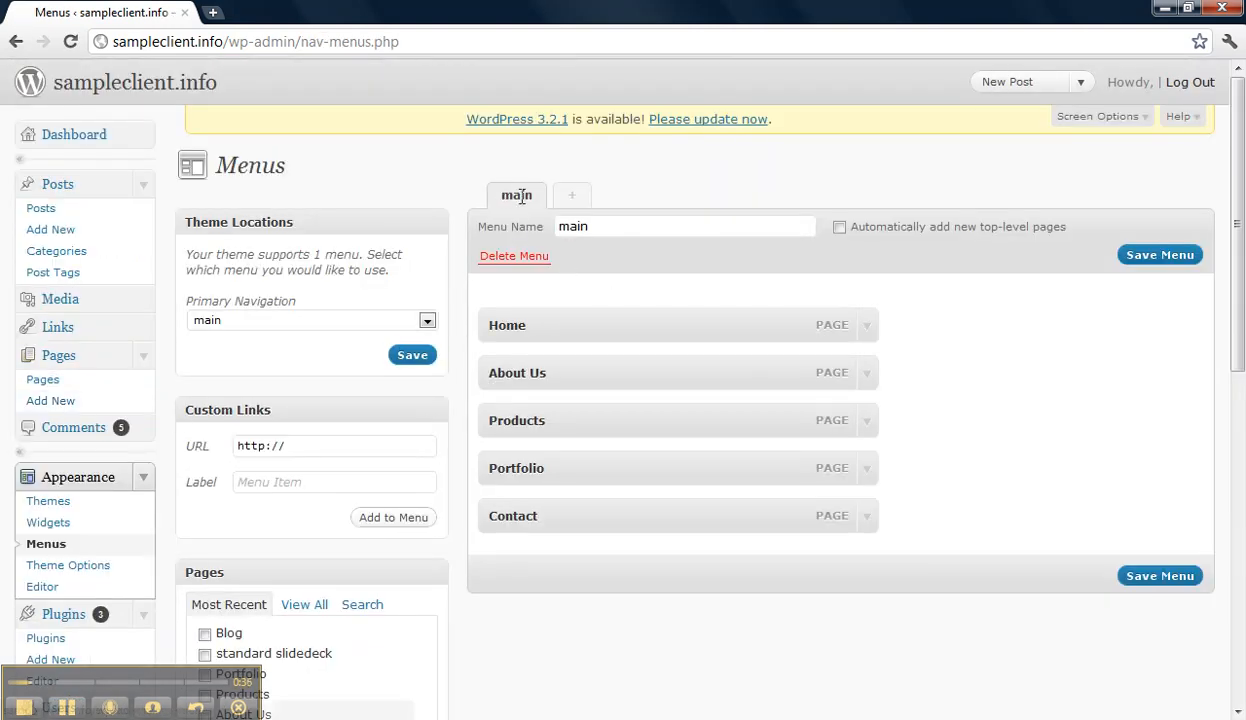
- Look over the main menu's items and the sources for adding custom links, pages and categories
scroll(514, 306, "down", 4)
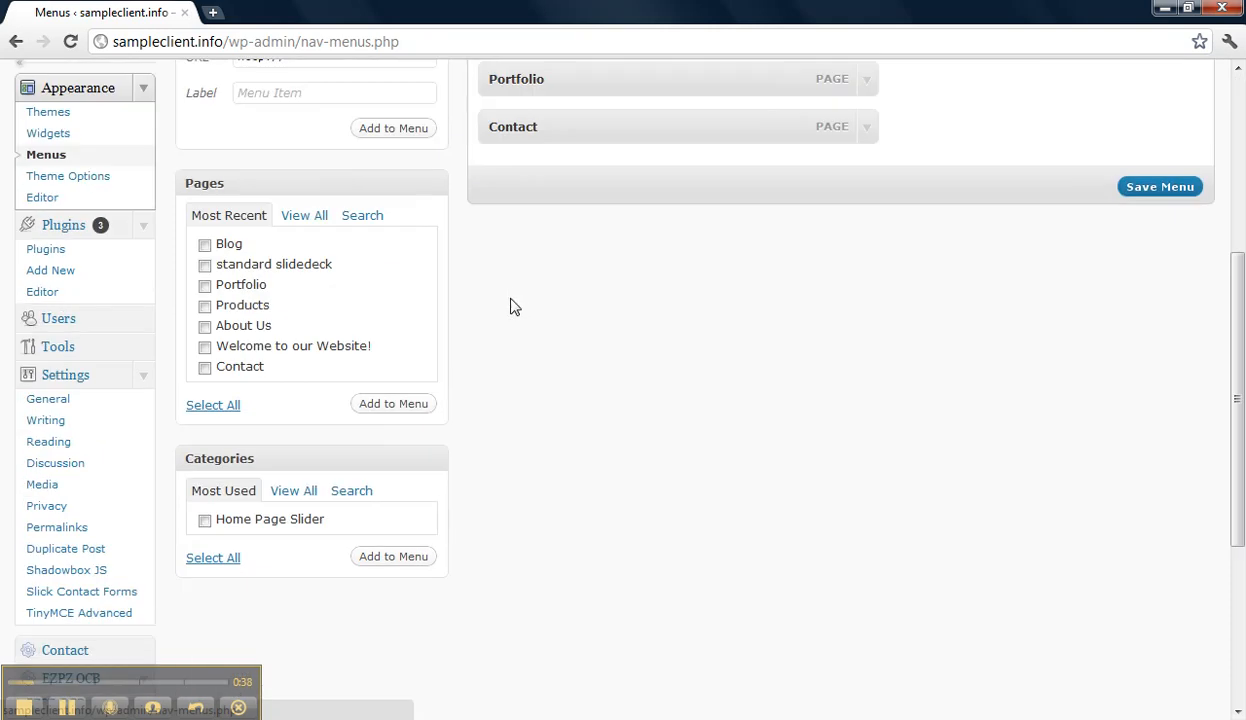
scroll(498, 306, "up", 1)
scroll(498, 306, "down", 1)
scroll(549, 444, "up", 3)
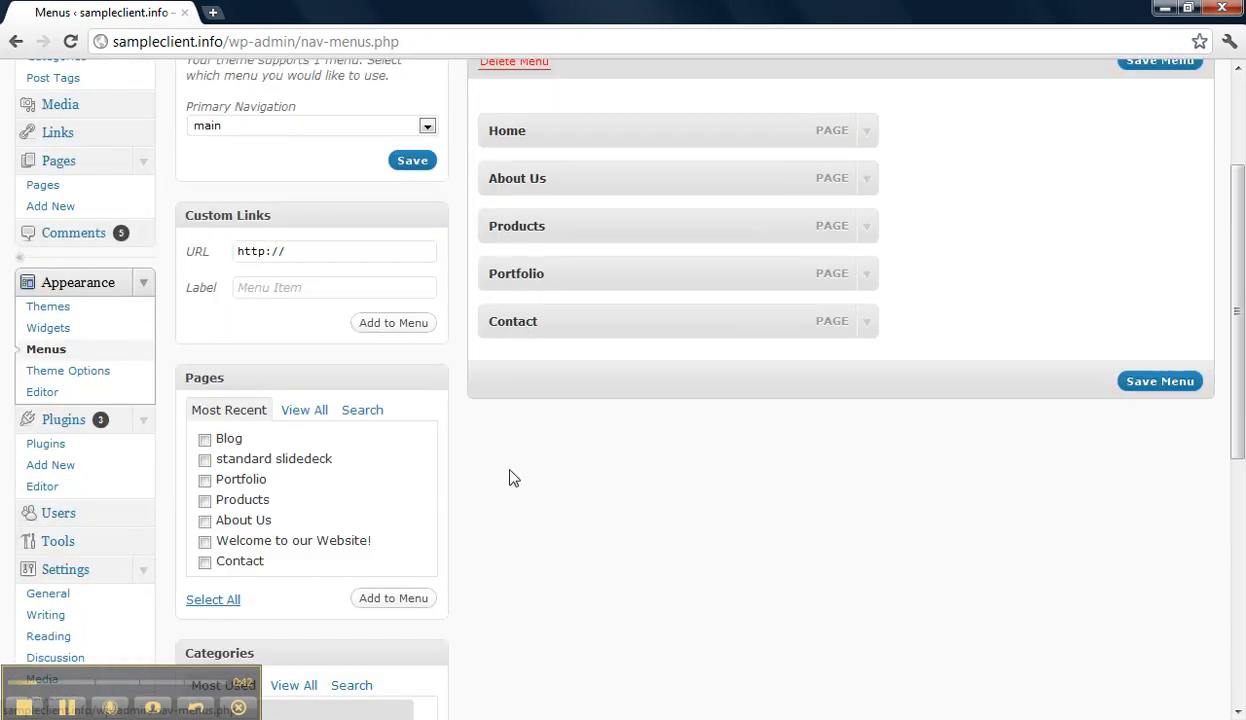
scroll(509, 478, "up", 2)
scroll(160, 130, "down", 3)
scroll(156, 131, "up", 4)
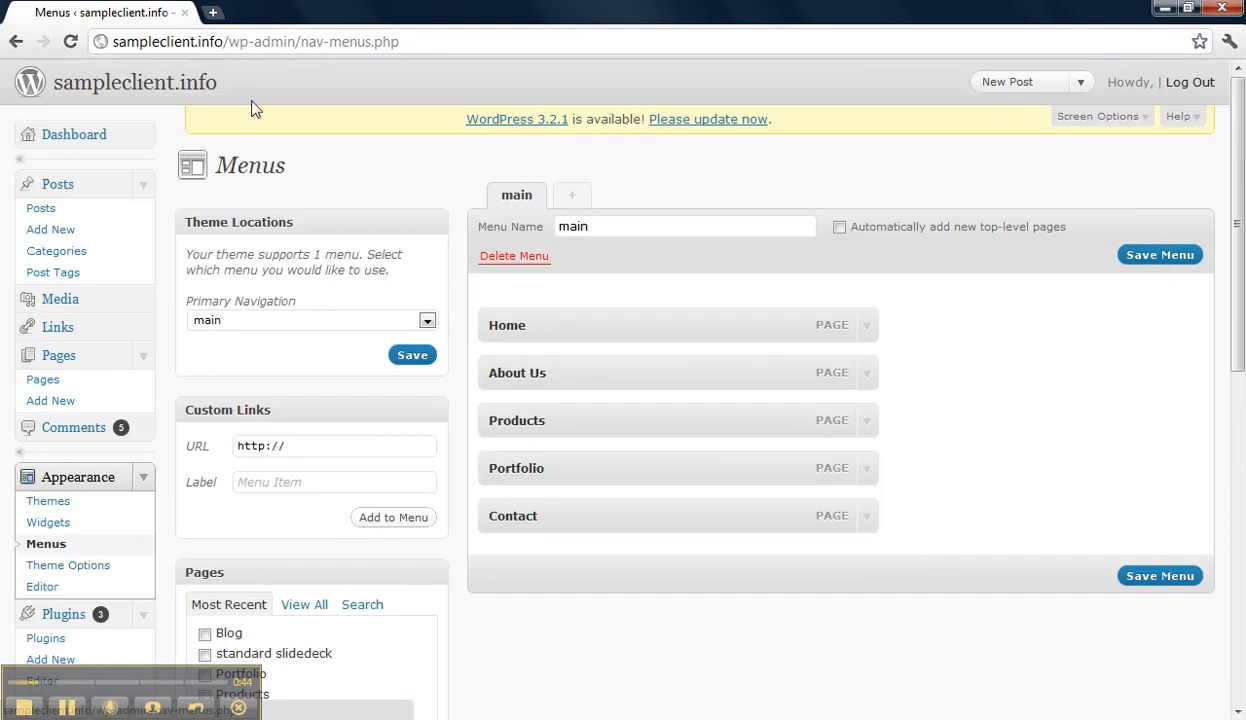
- Open the live site in a new tab to view its navigation bar, and return to the menu editor
middle_click(176, 82)
left_click(268, 12)
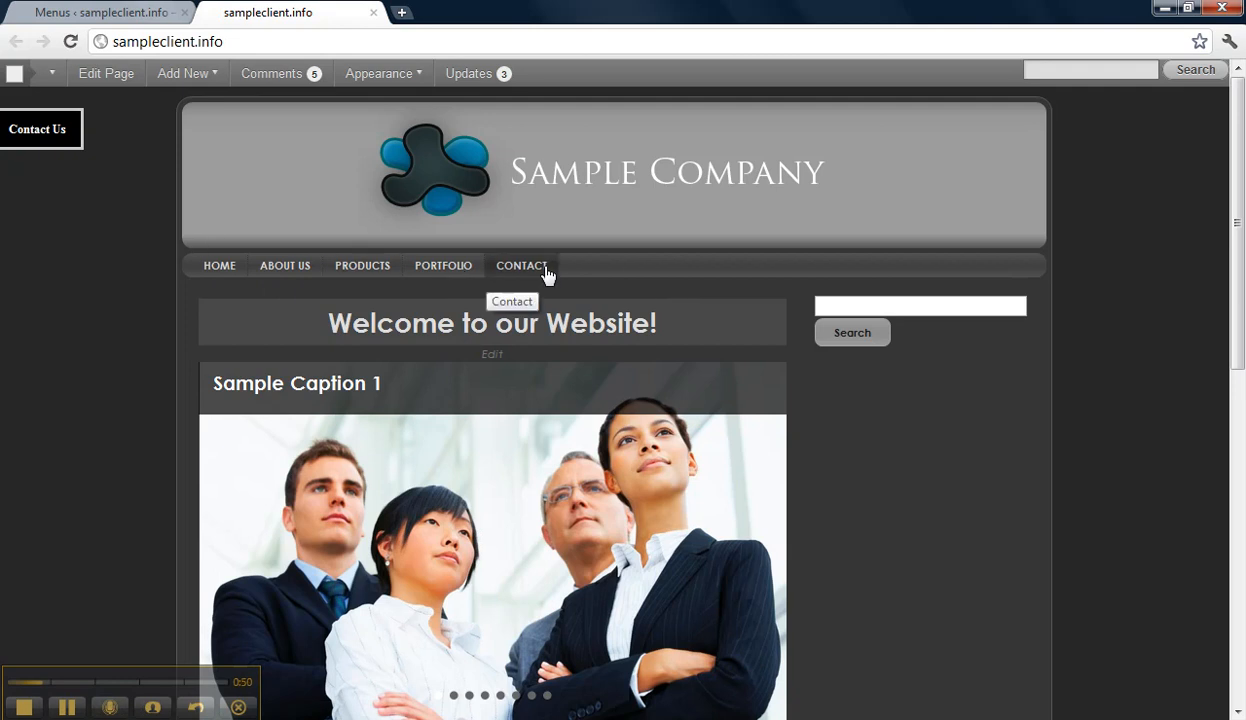
left_click(112, 12)
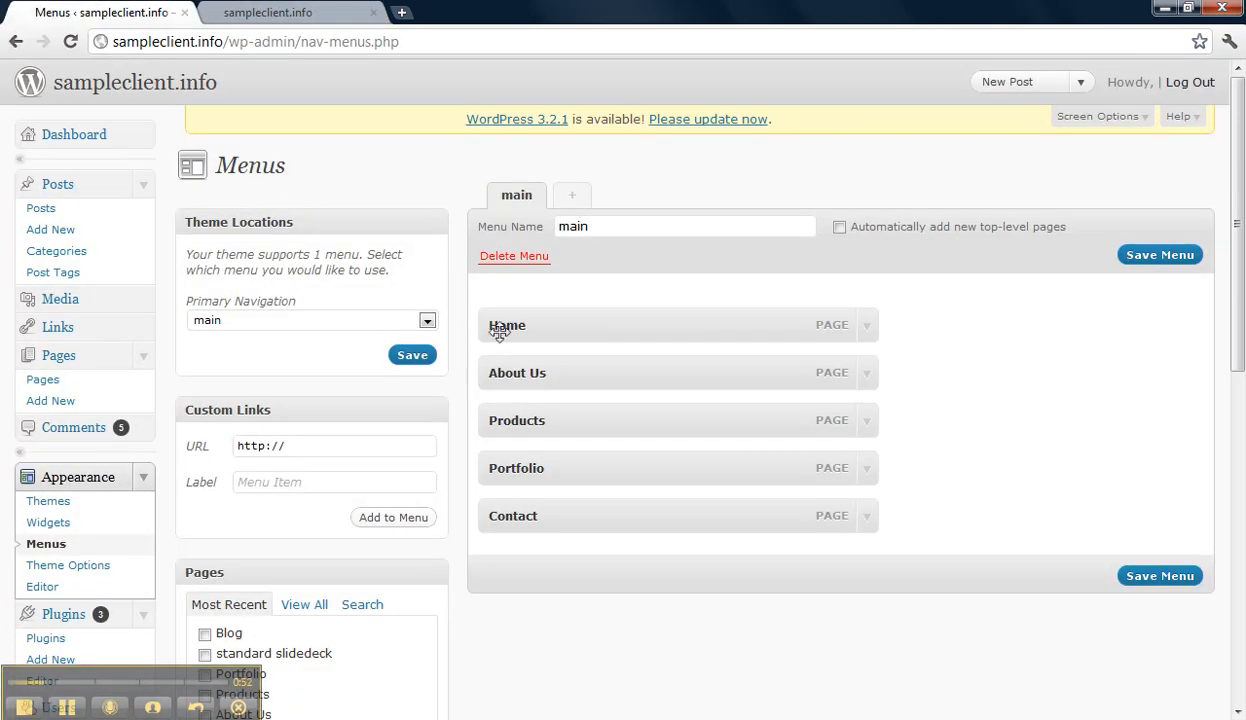
- Add the Blog page to the main menu between Portfolio and Contact, and save the menu
scroll(460, 358, "down", 2)
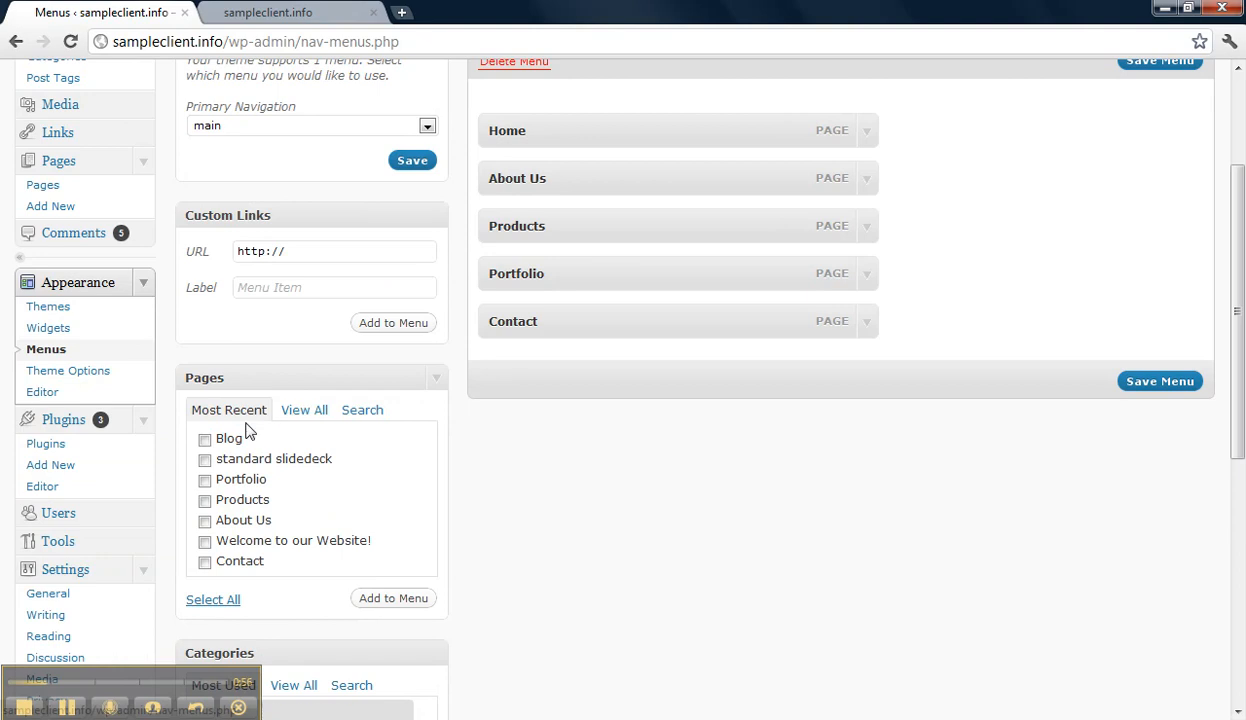
left_click(319, 414)
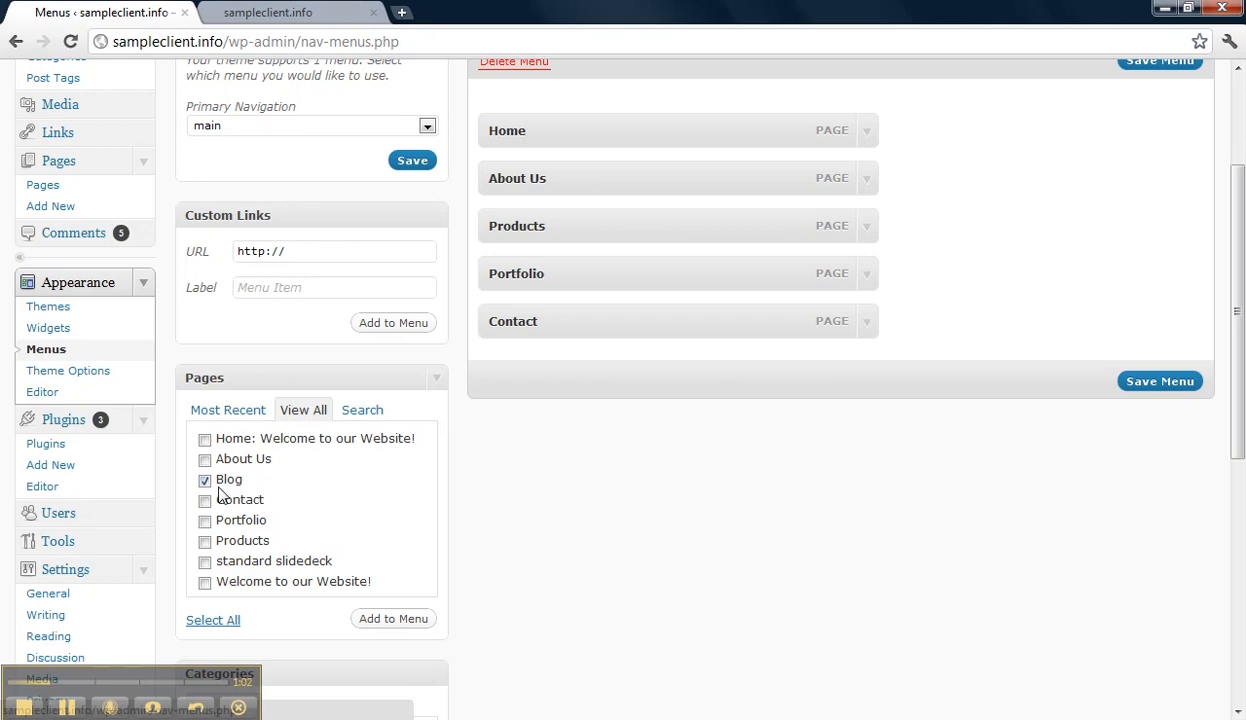
left_click(424, 624)
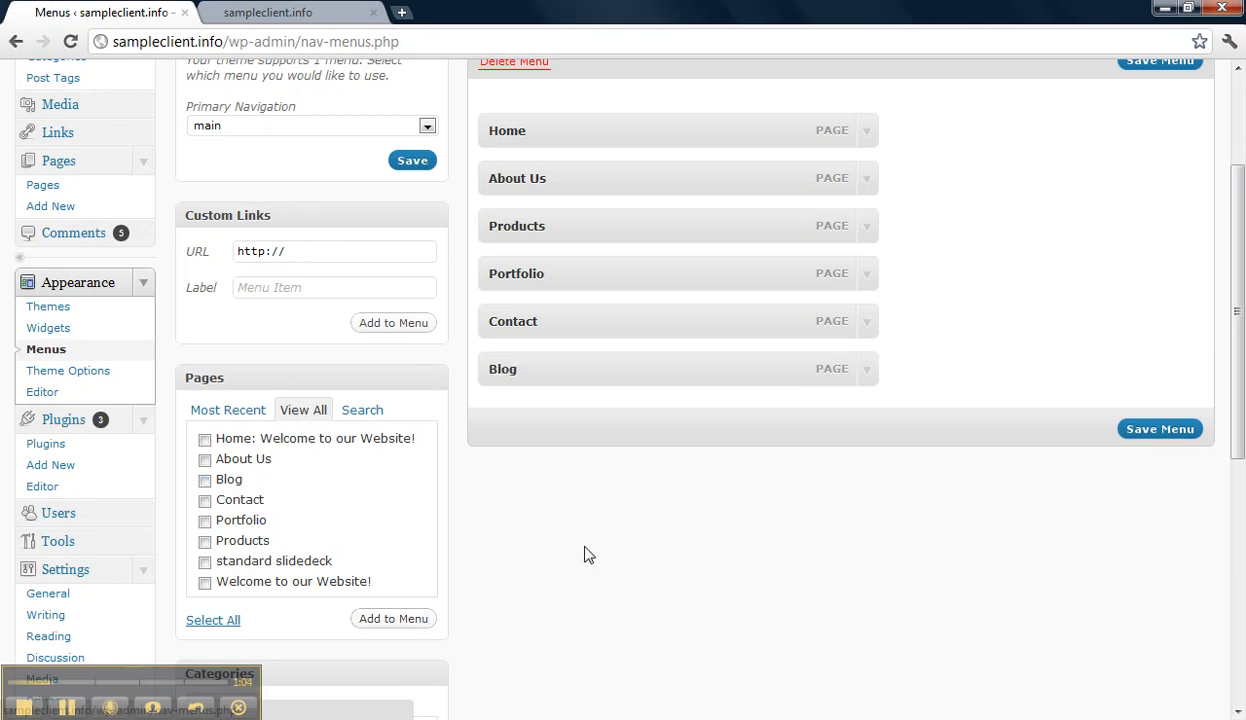
left_click_drag(590, 373, 584, 322)
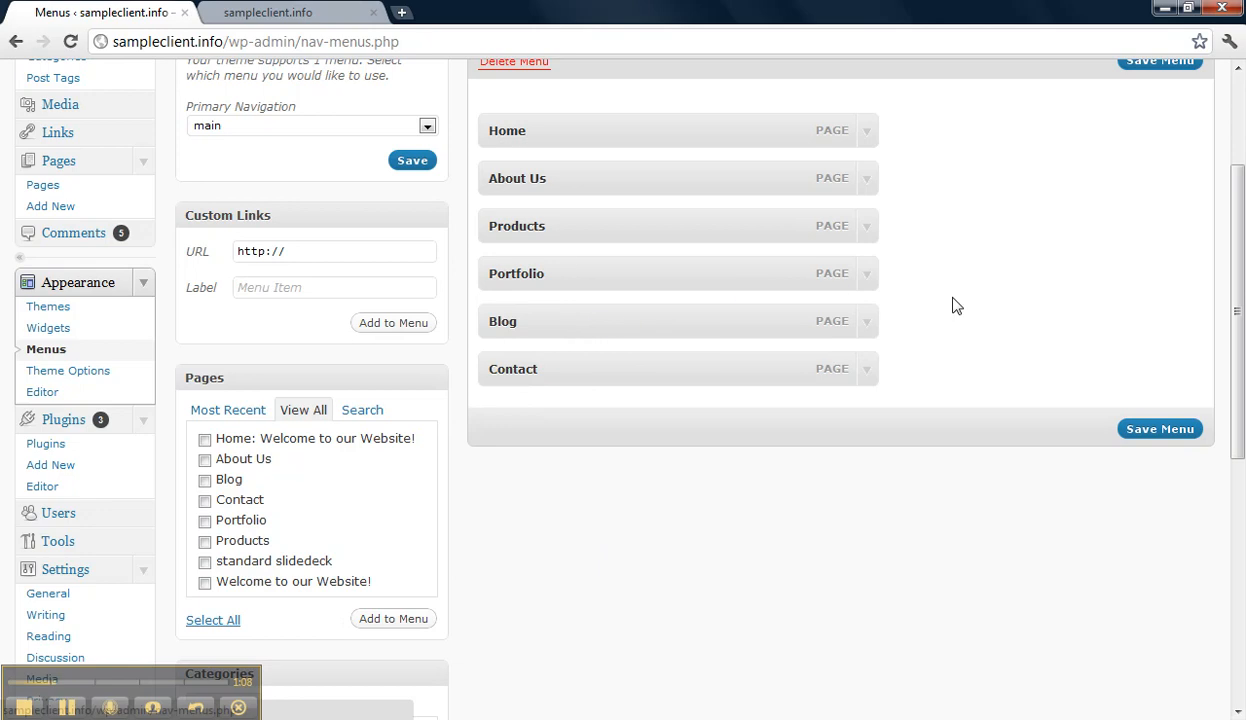
left_click(1150, 429)
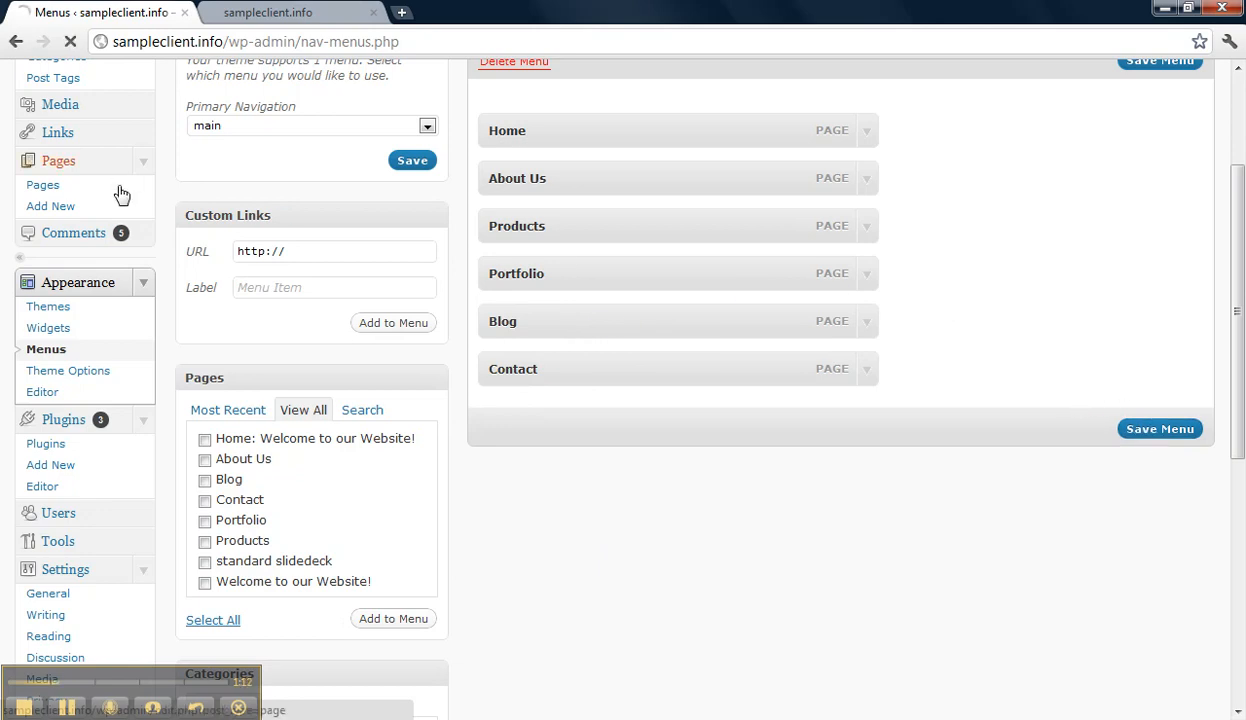
- Reload the live site, open Blog from its navigation bar and look through the posts on that page
left_click(274, 8)
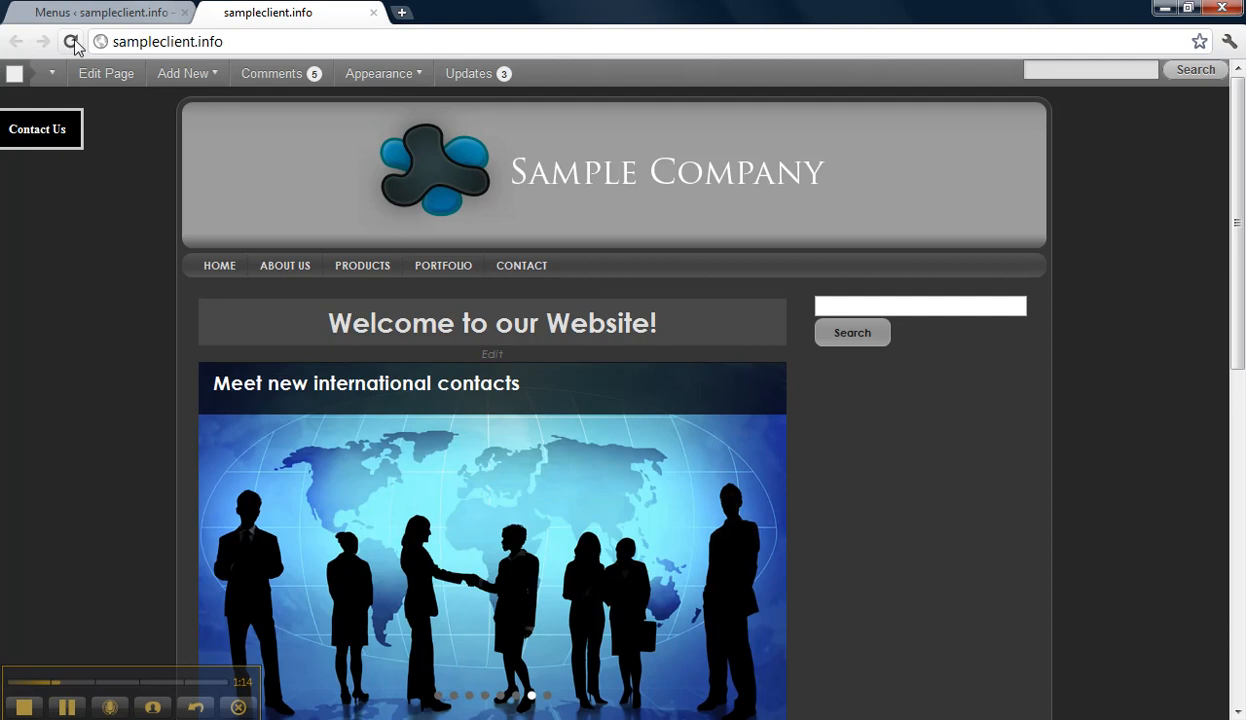
left_click(72, 41)
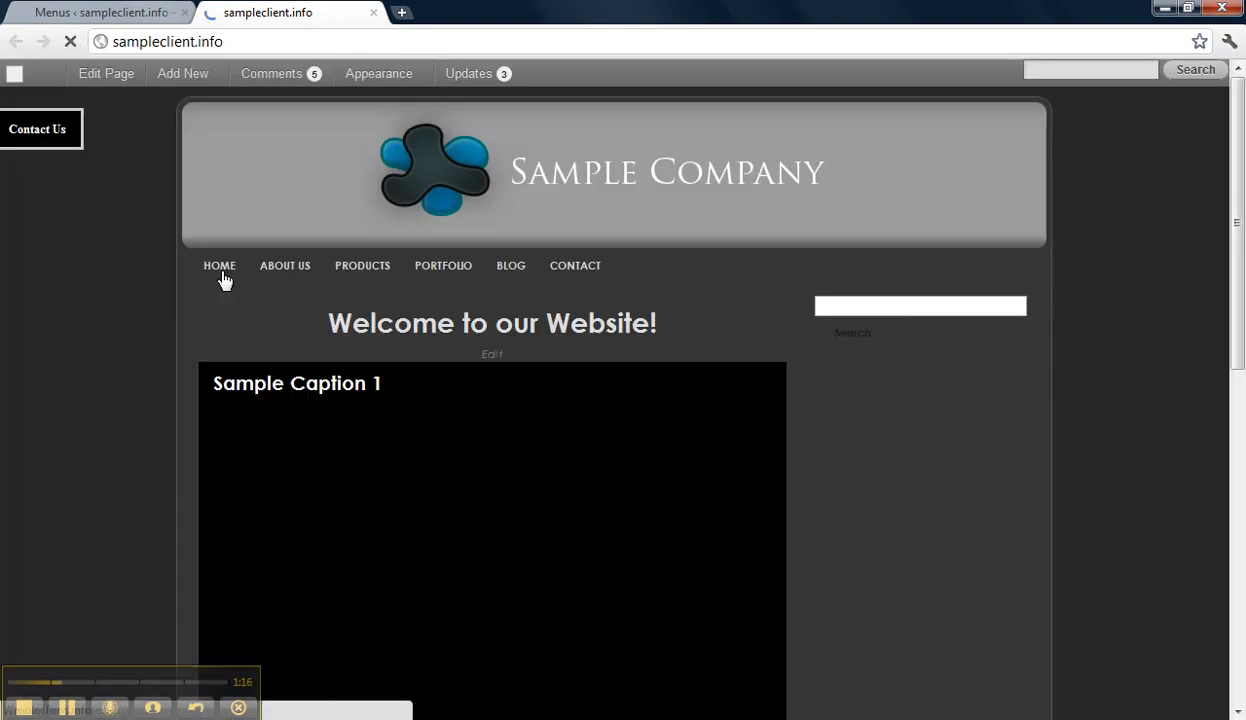
left_click(511, 266)
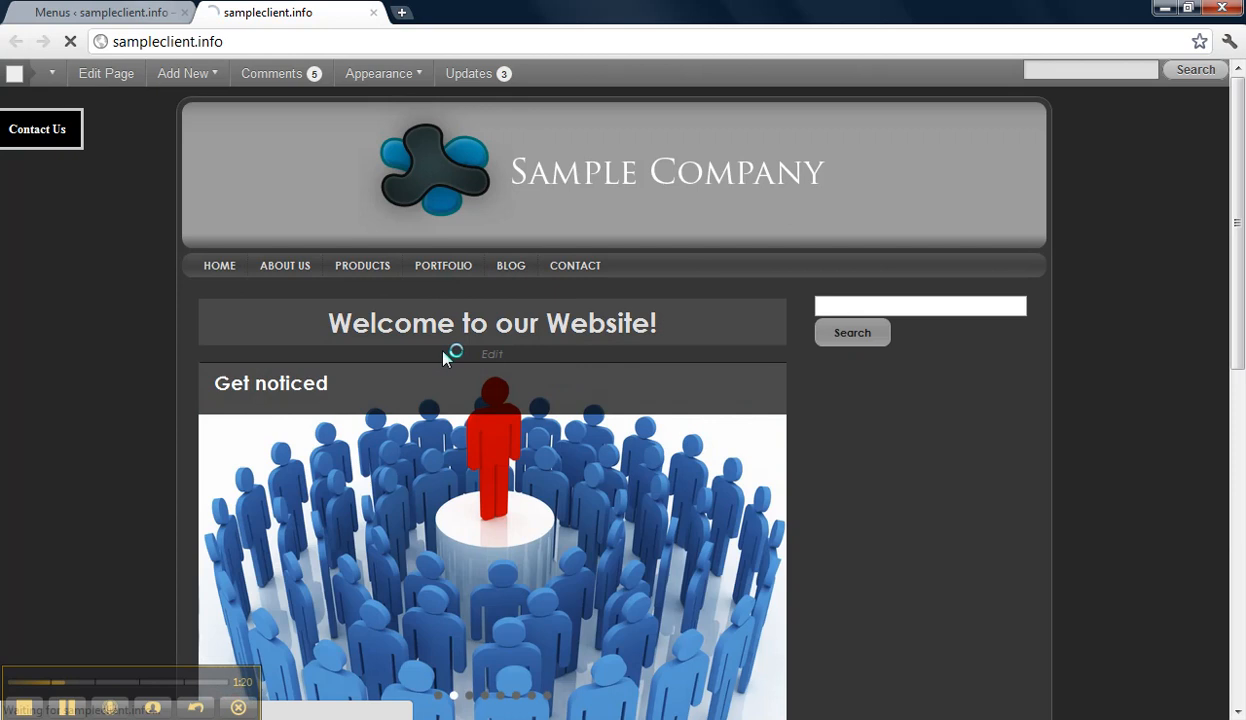
scroll(310, 305, "down", 3)
scroll(290, 300, "down", 5)
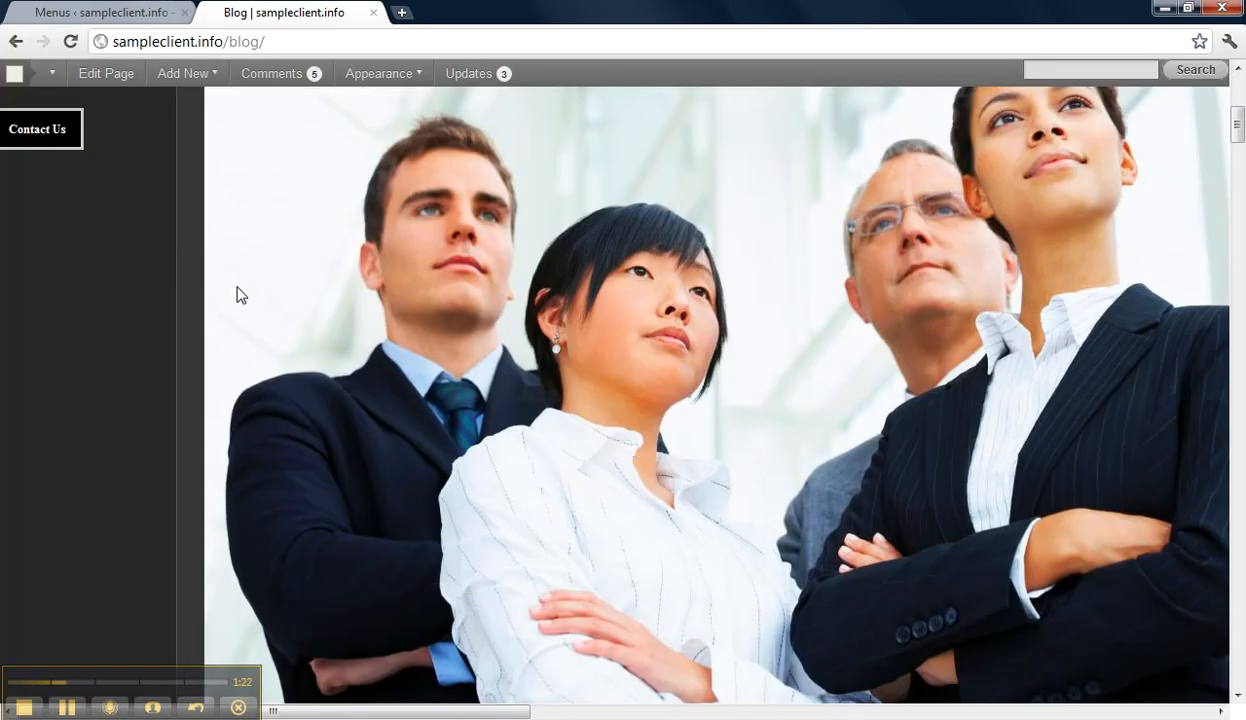
scroll(263, 288, "down", 1)
scroll(263, 288, "up", 15)
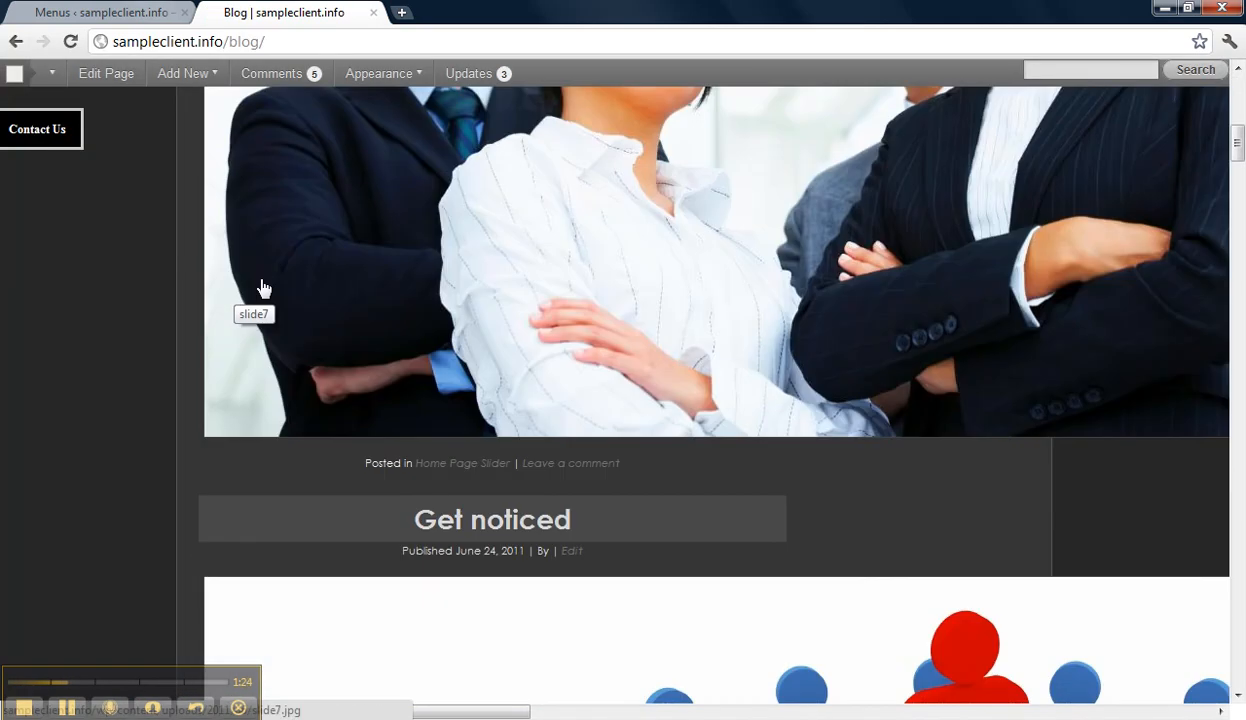
scroll(267, 289, "down", 2)
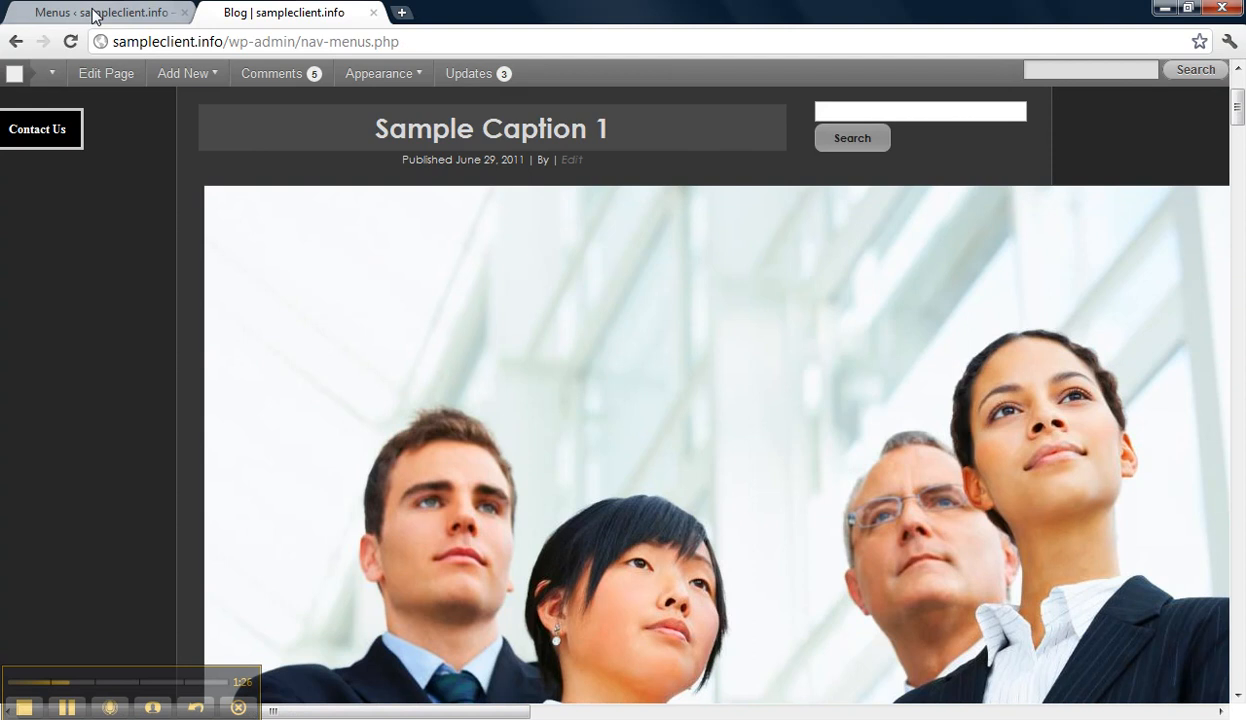
- In the menu editor, nest About Us as a sub-item under Home and save the main menu
left_click(104, 14)
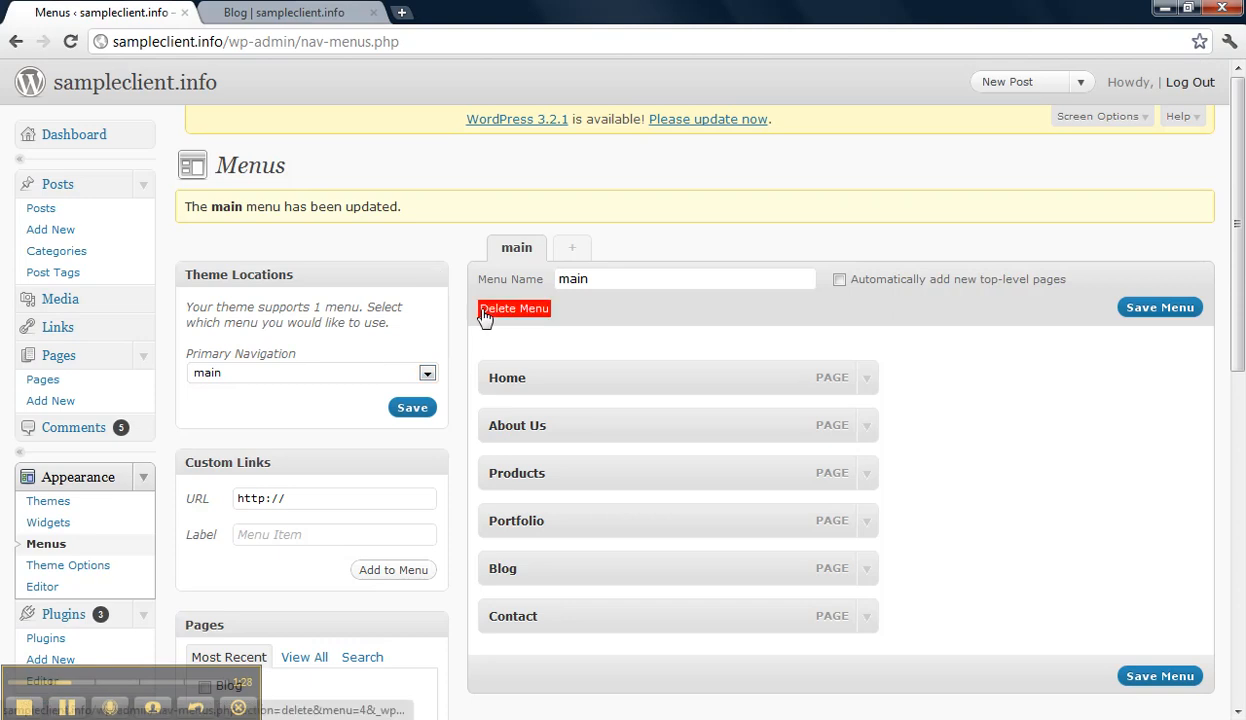
scroll(486, 315, "down", 2)
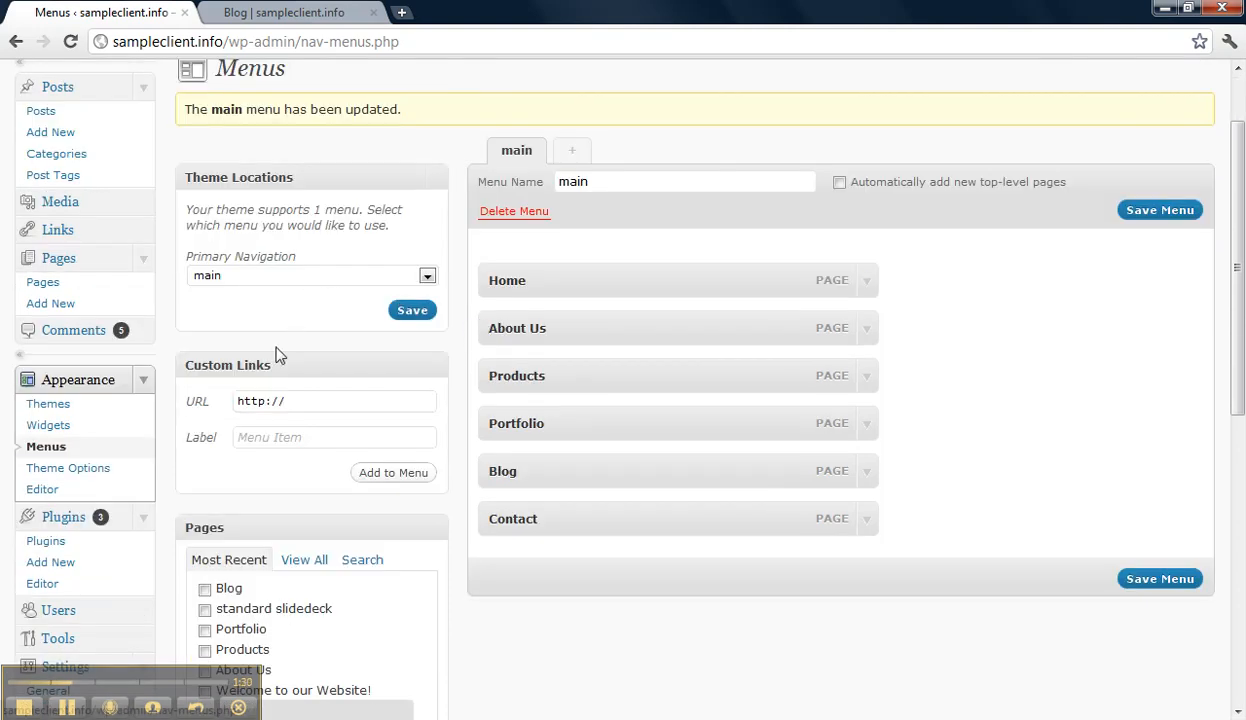
scroll(455, 445, "down", 6)
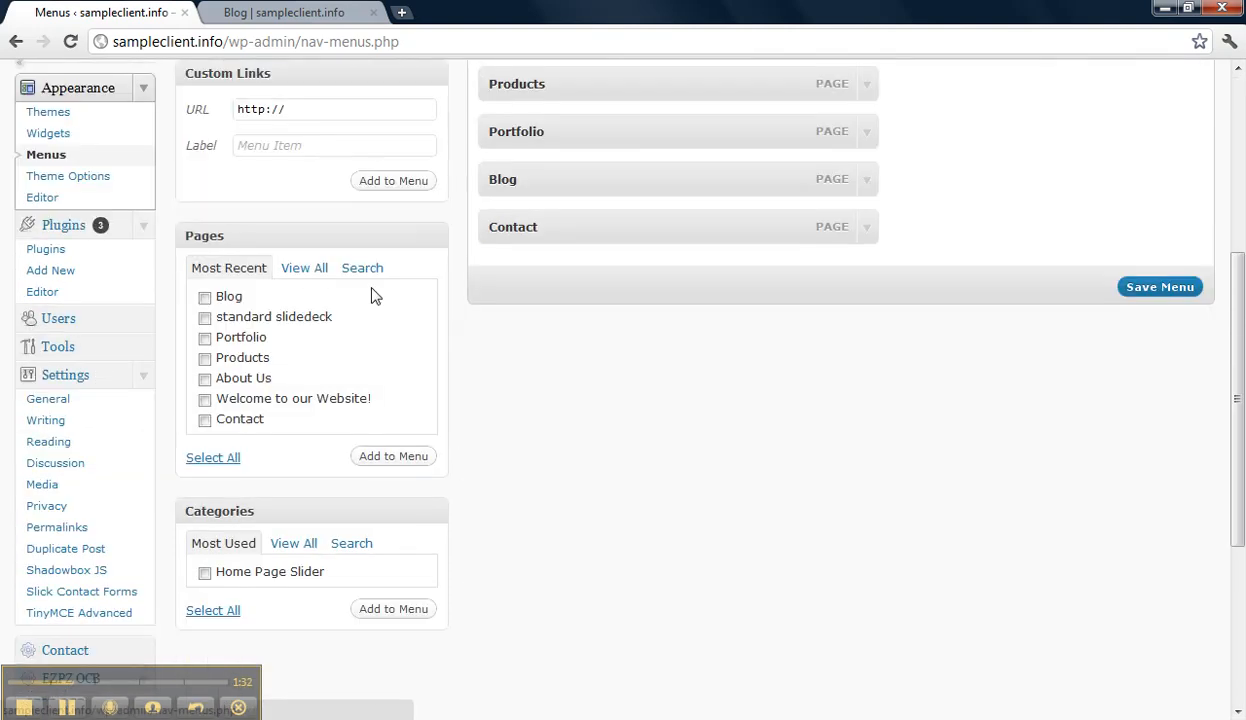
scroll(500, 370, "up", 8)
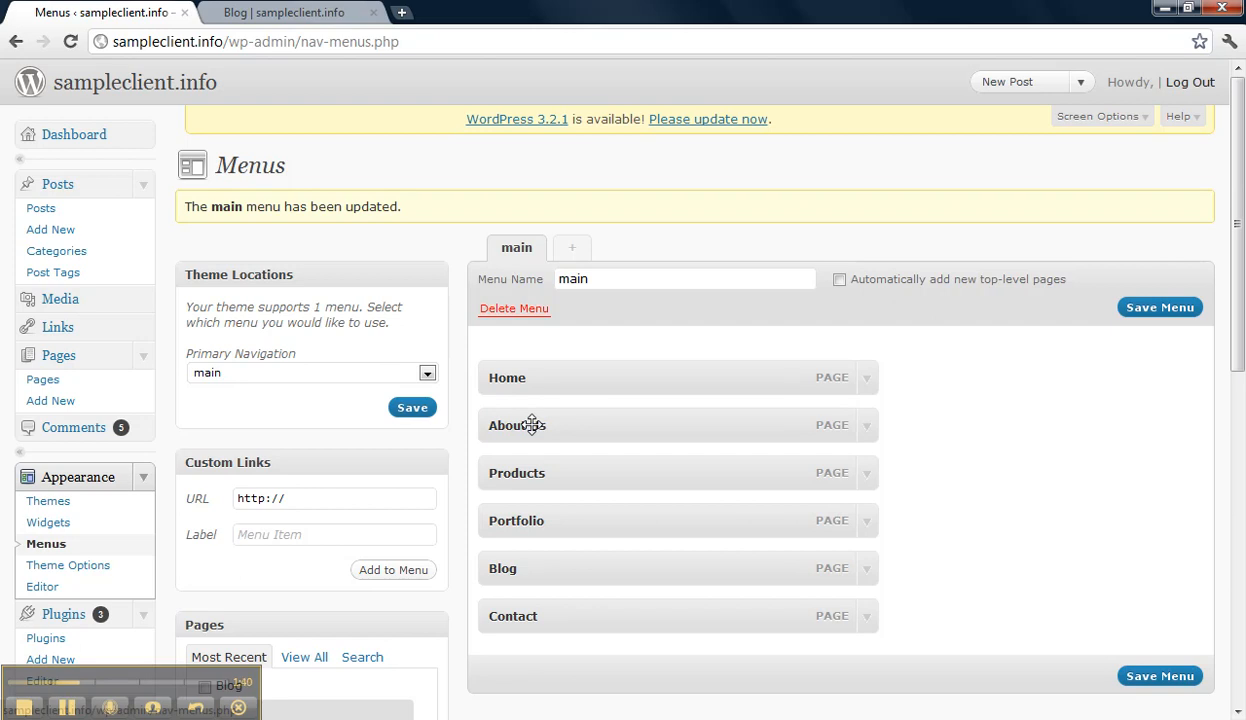
left_click_drag(532, 425, 593, 423)
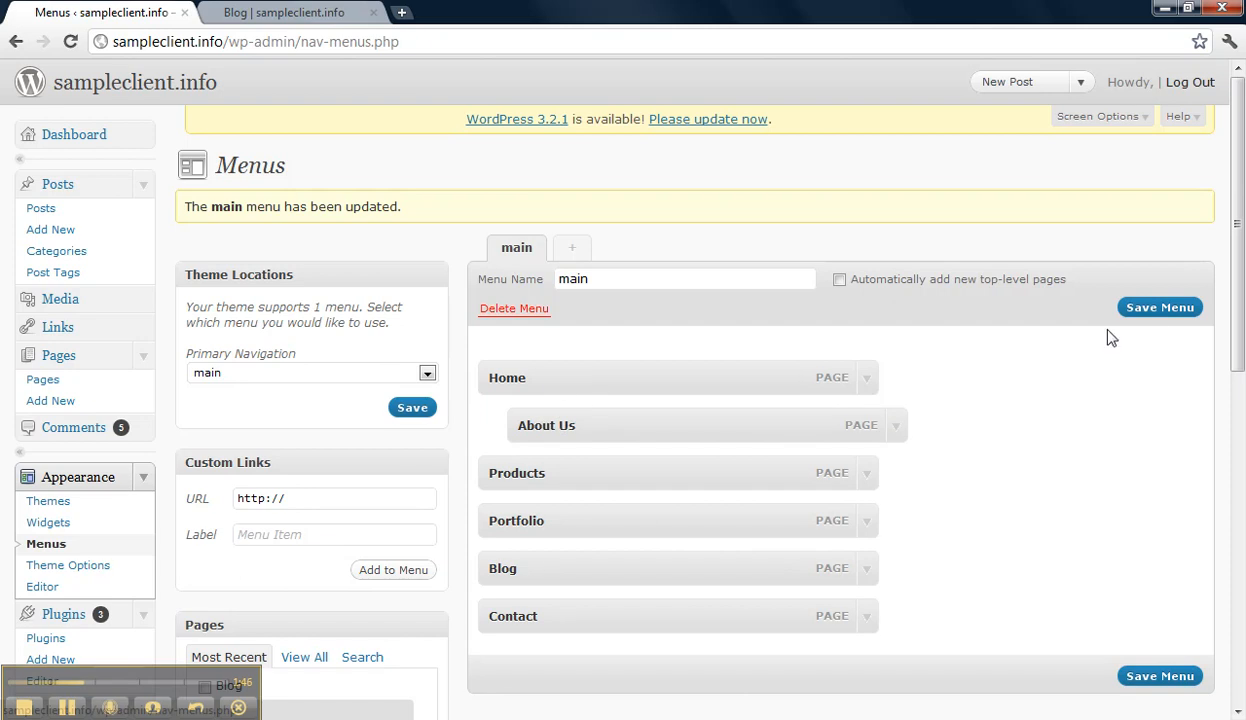
left_click(1160, 308)
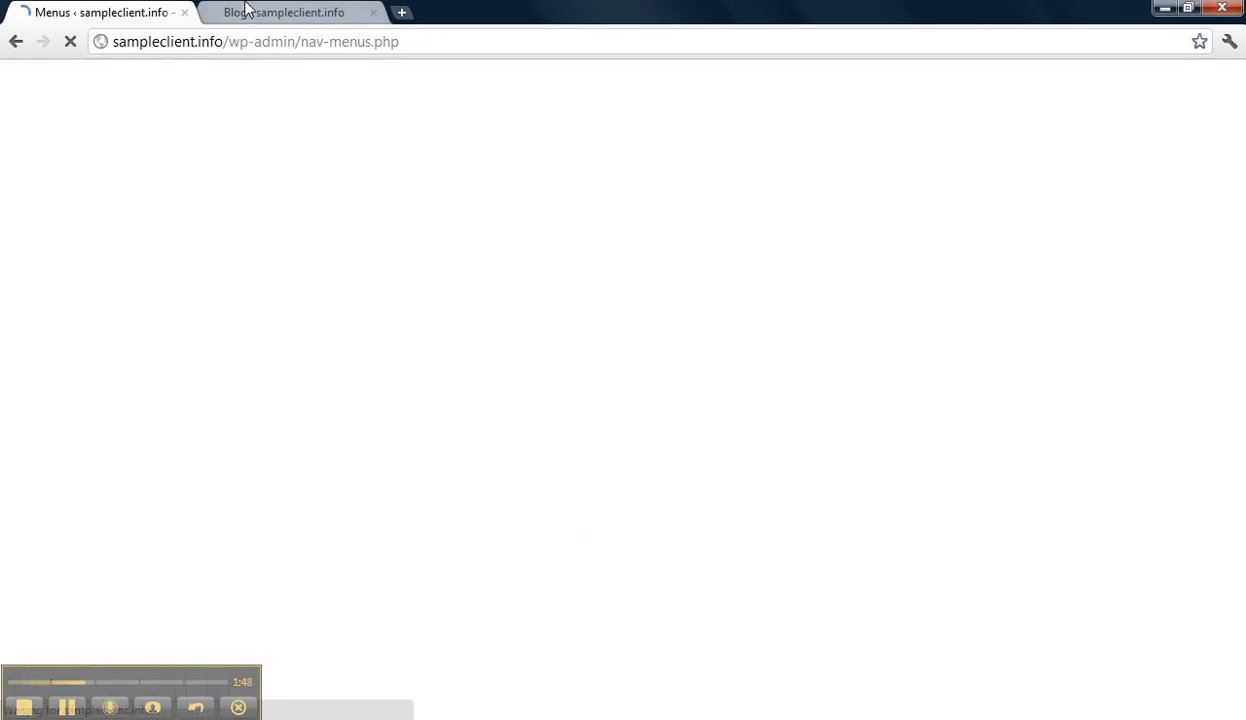
- Open the Products page on the live site and check the submenu under Home
left_click(250, 12)
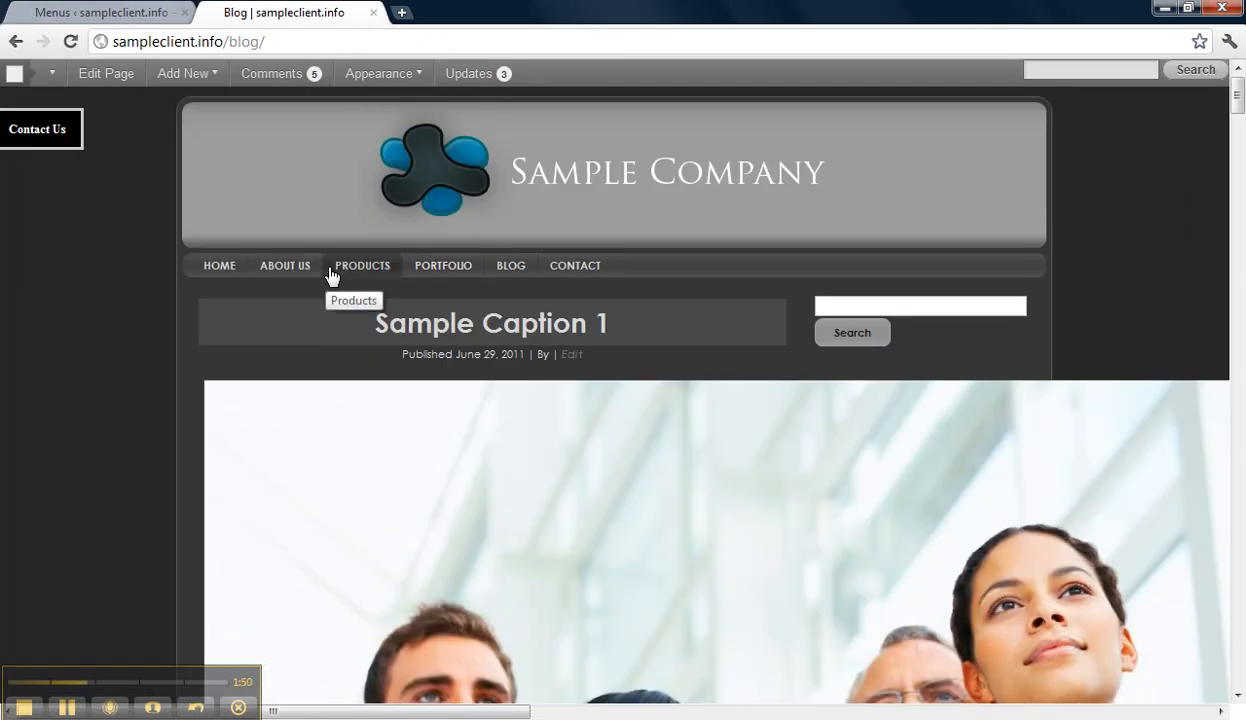
left_click(330, 267)
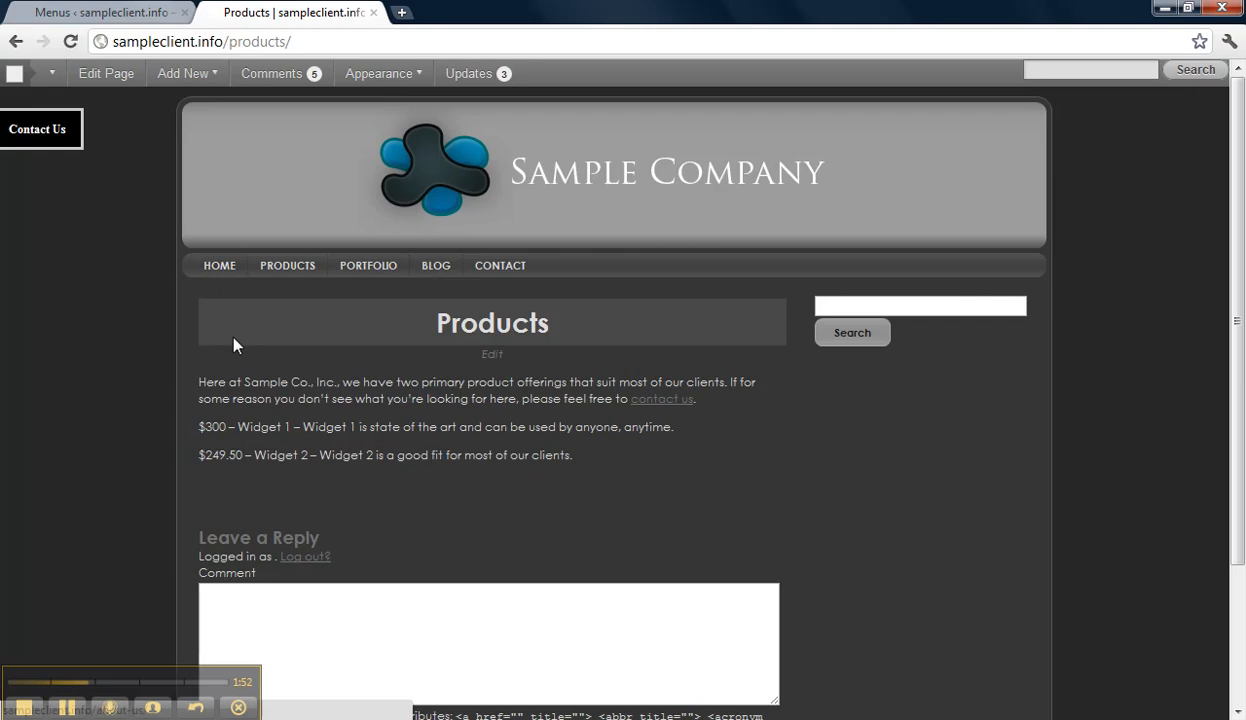
mouse_move(232, 268)
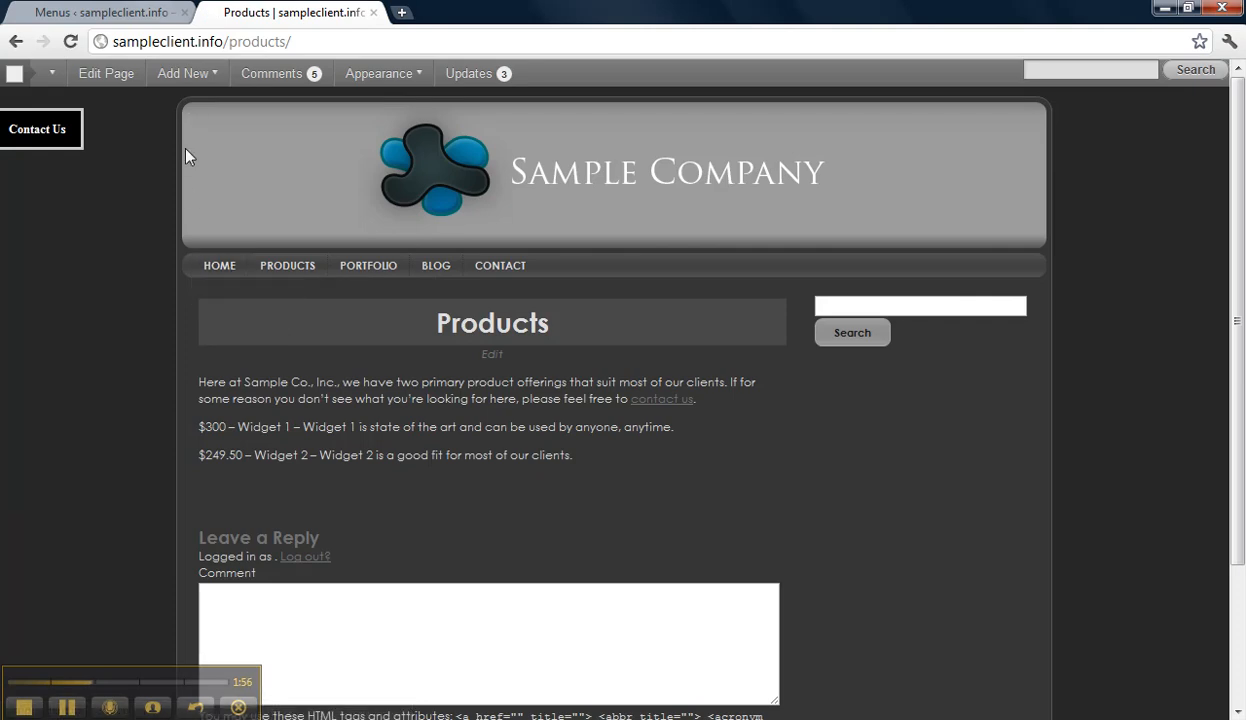
- In the menu editor, move About Us back to the top level of the main menu
left_click(148, 13)
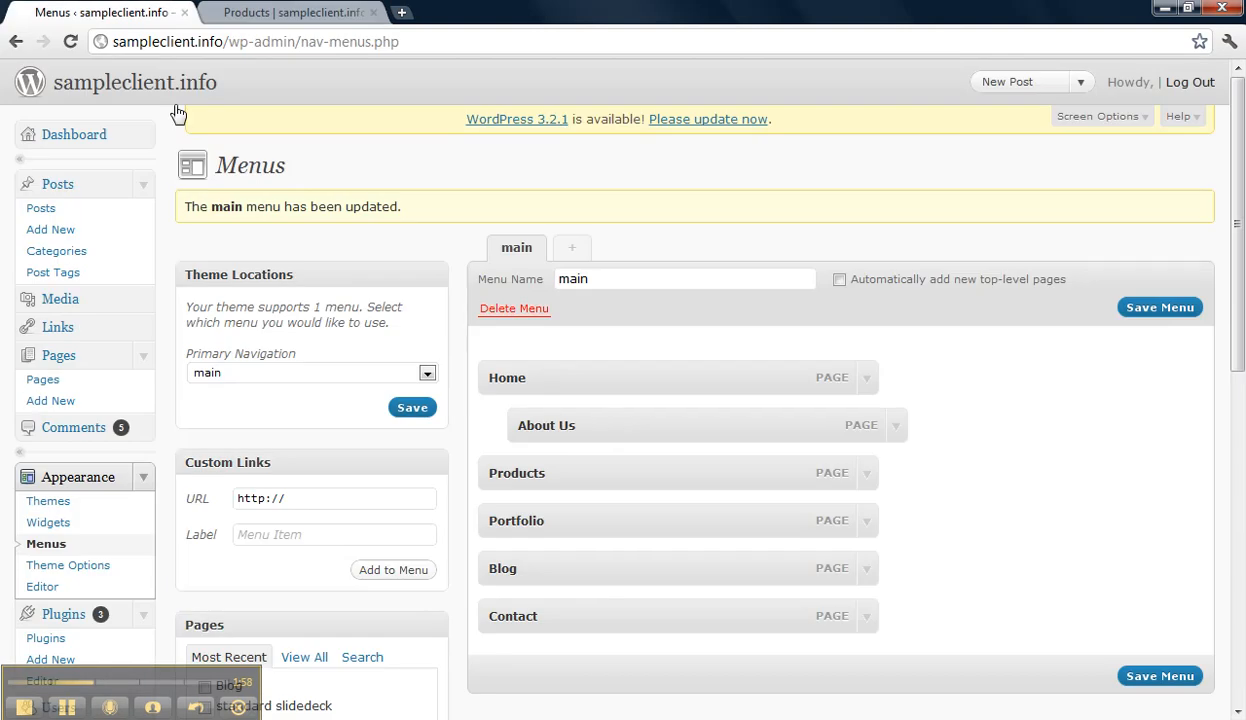
left_click_drag(617, 427, 534, 423)
- Add a custom link labelled "Our other business" with a Google URL to the main menu, and save the menu
scroll(417, 200, "down", 1)
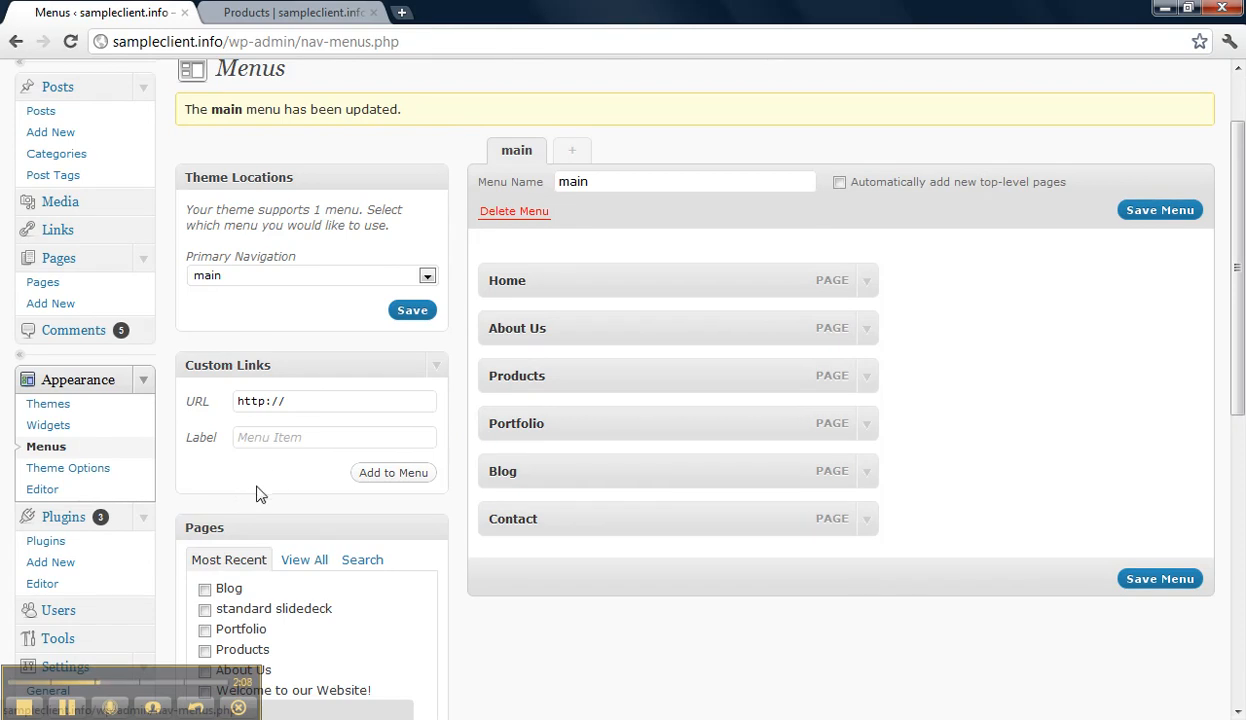
left_click(276, 432)
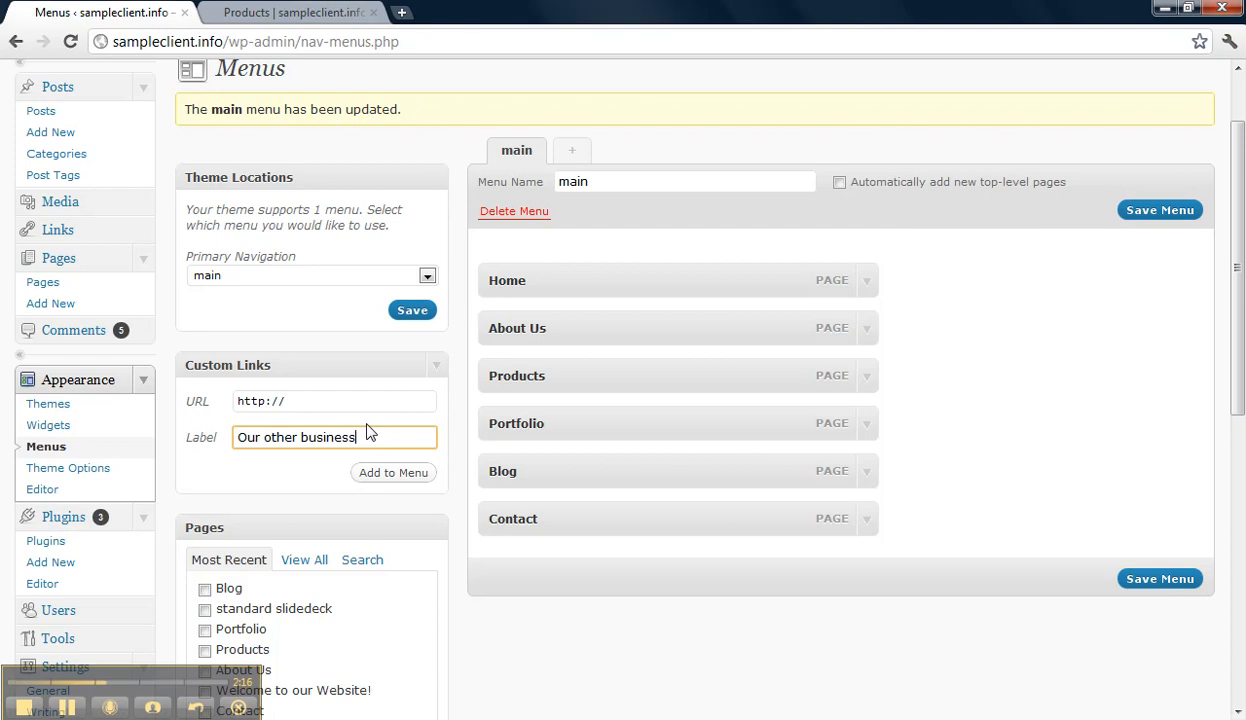
left_click(384, 402)
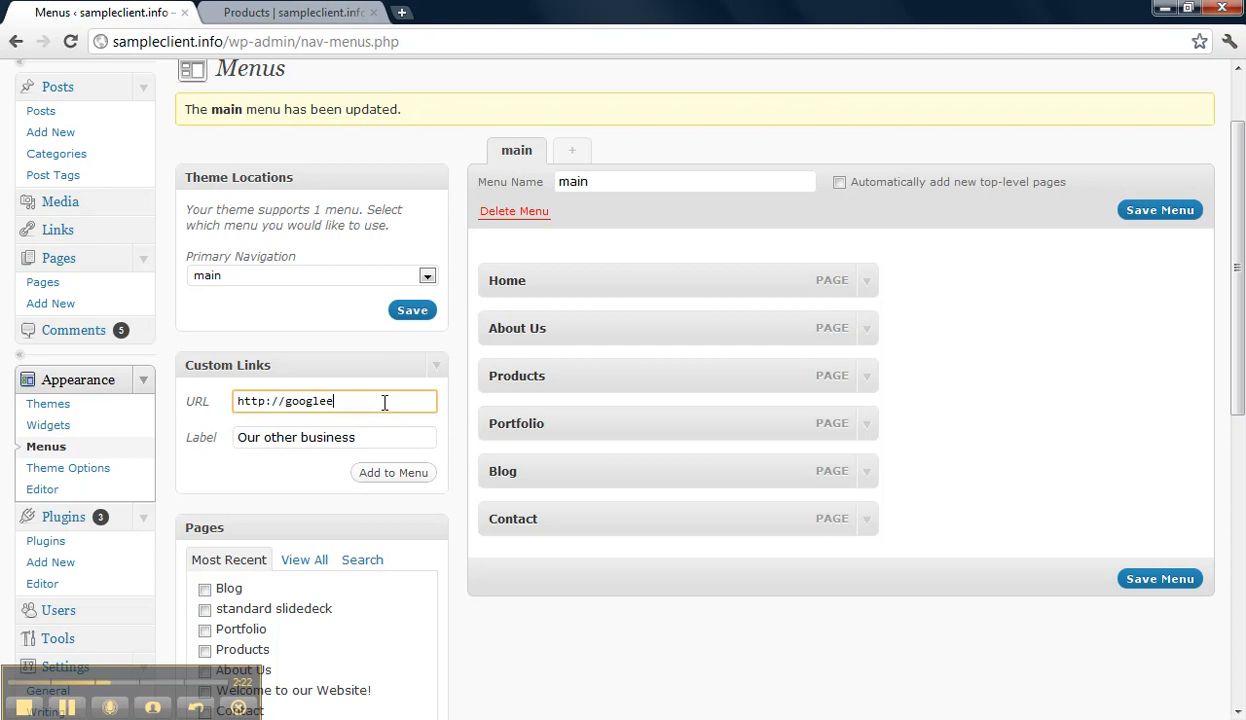
left_click(405, 476)
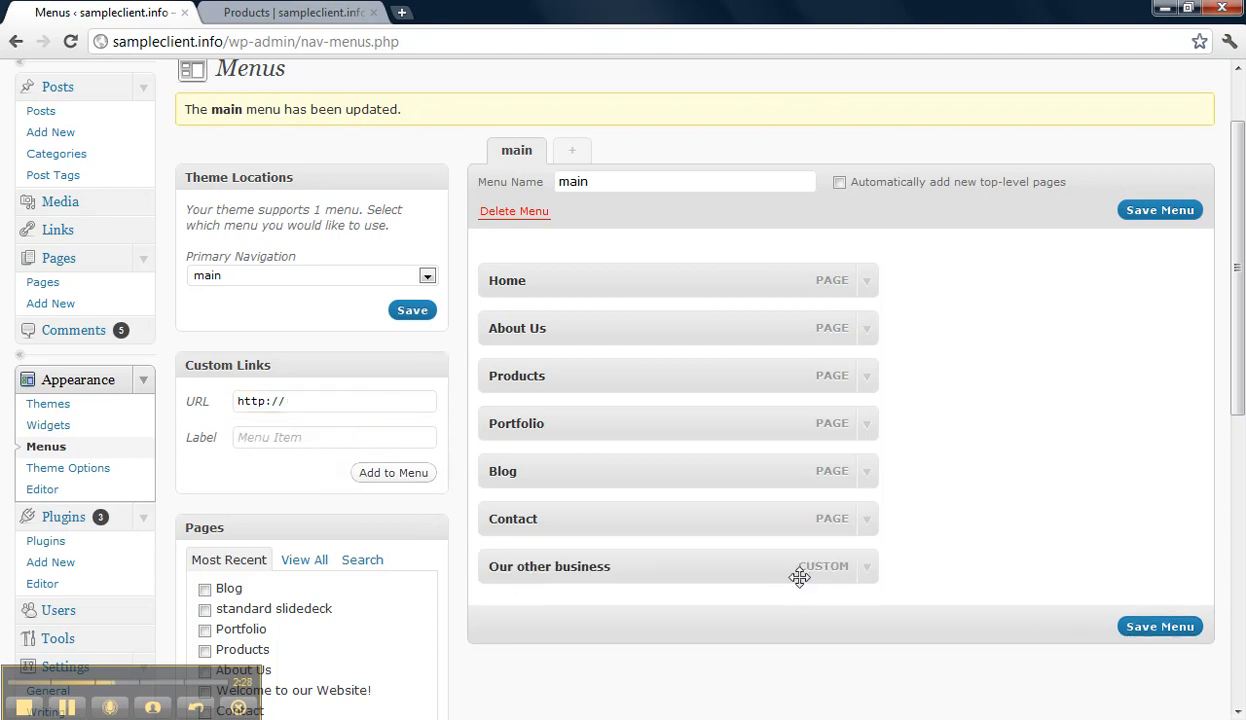
left_click(1155, 627)
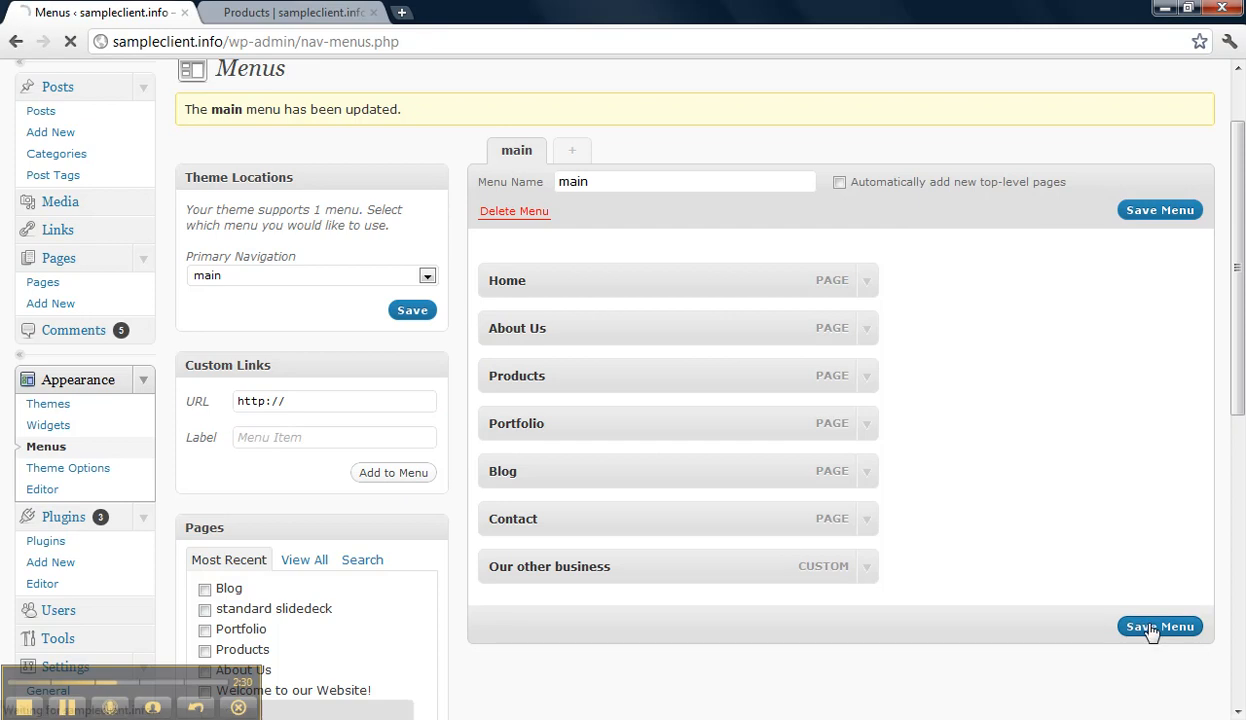
- Reload the Products page on the live site, test the "Our other business" link in the navigation, and return to the page
left_click(345, 10)
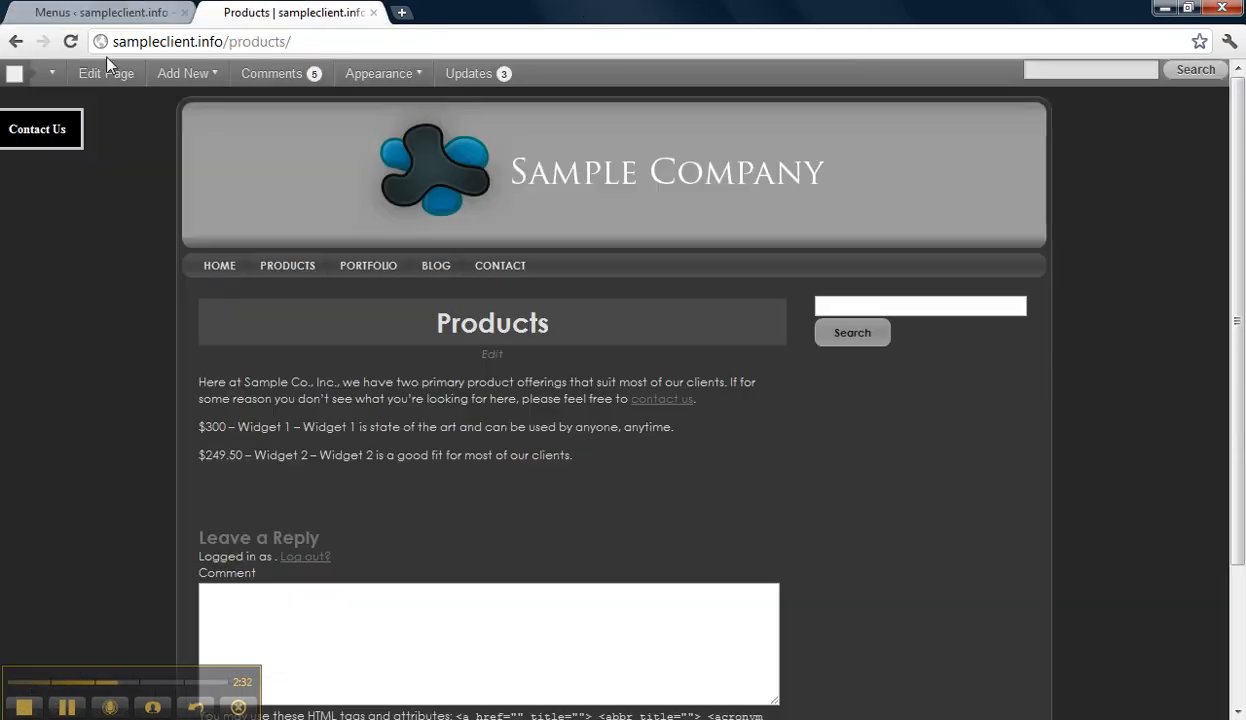
left_click(70, 41)
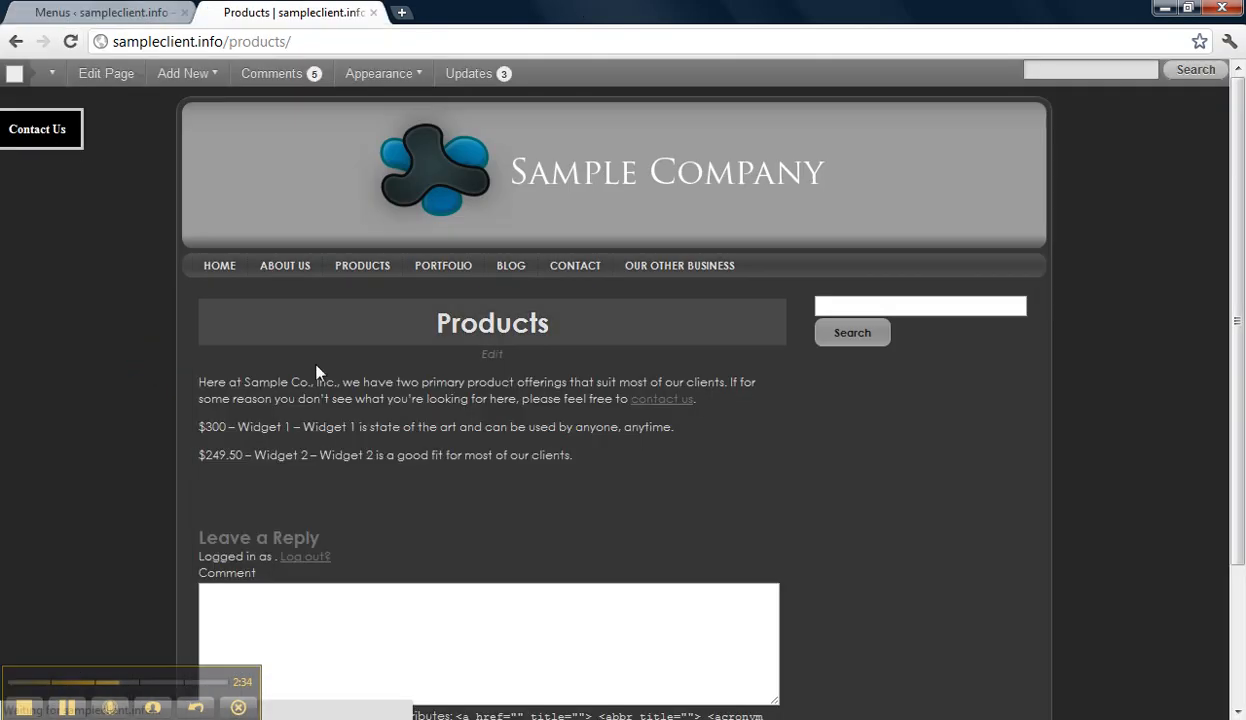
left_click(716, 265)
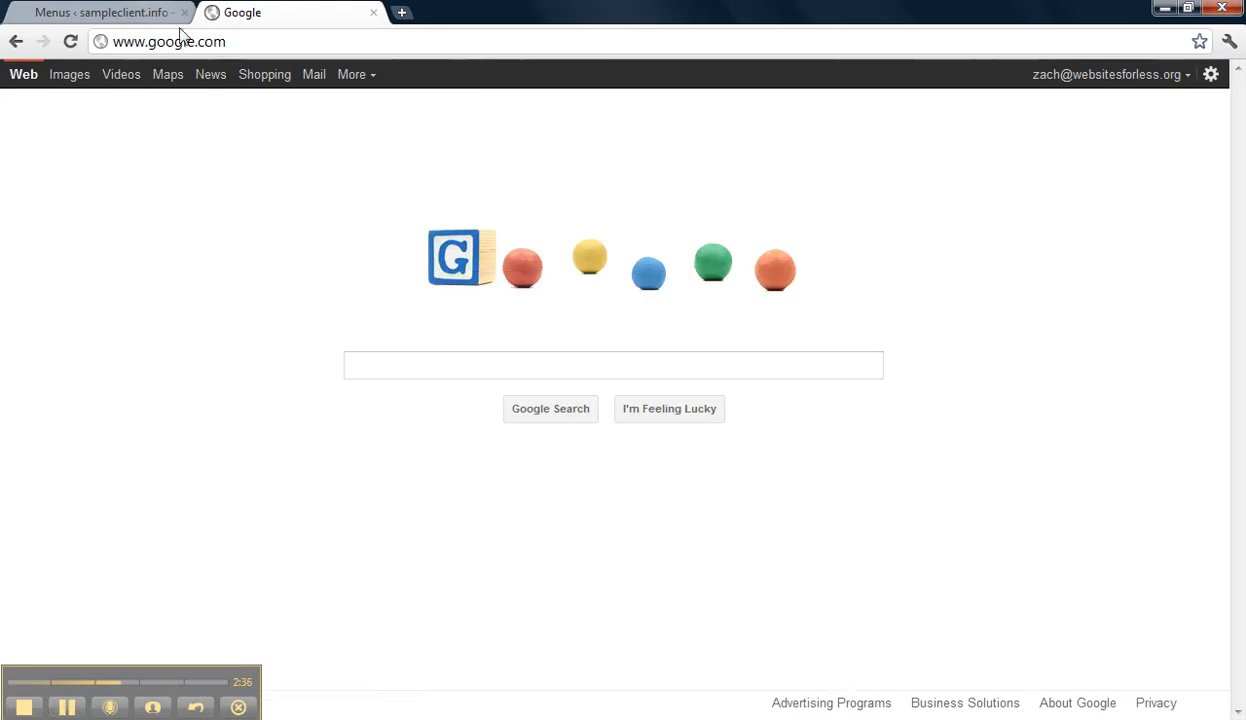
left_click(17, 41)
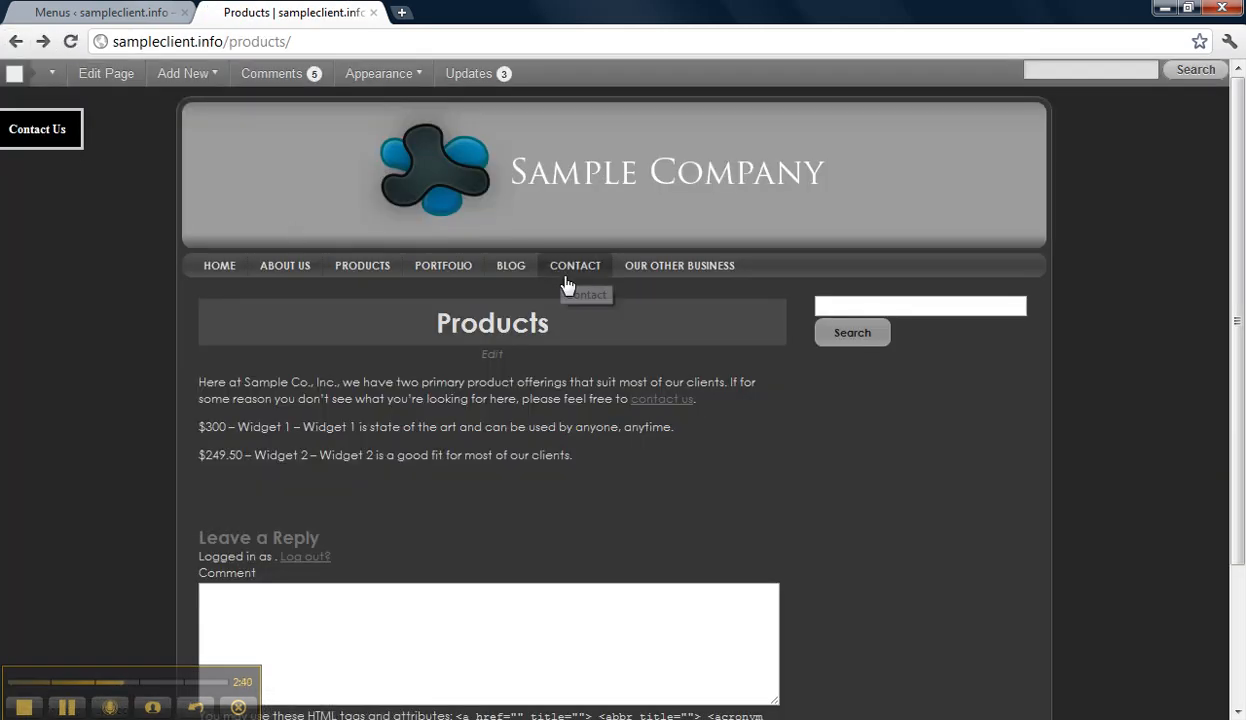
left_click(690, 268)
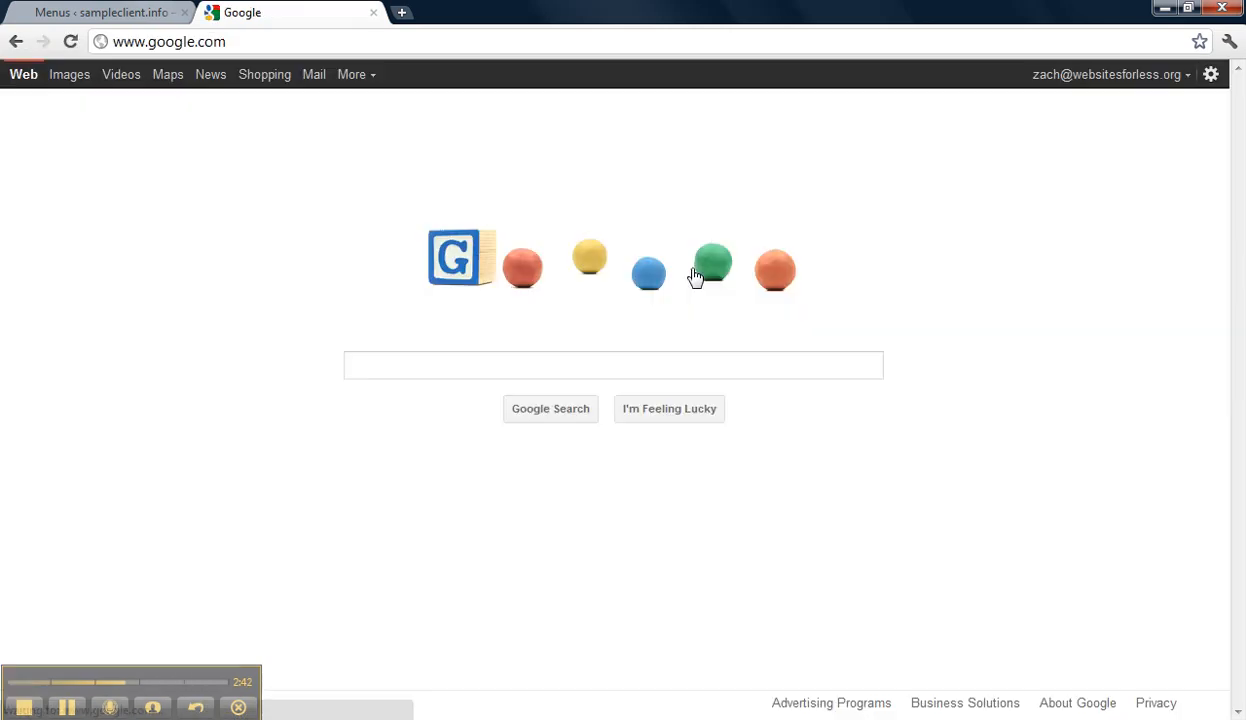
left_click(16, 41)
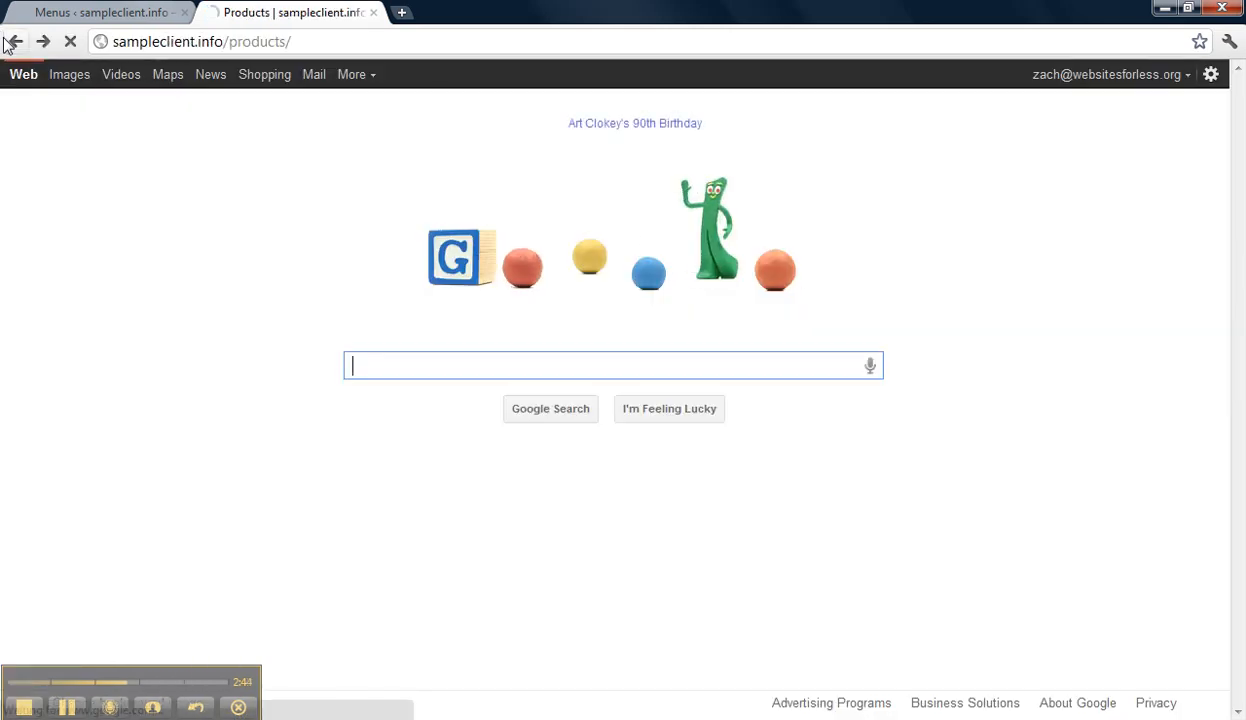
- Switch back to the menu editor and review the advanced menu properties in the screen options, including Link Target
left_click(65, 12)
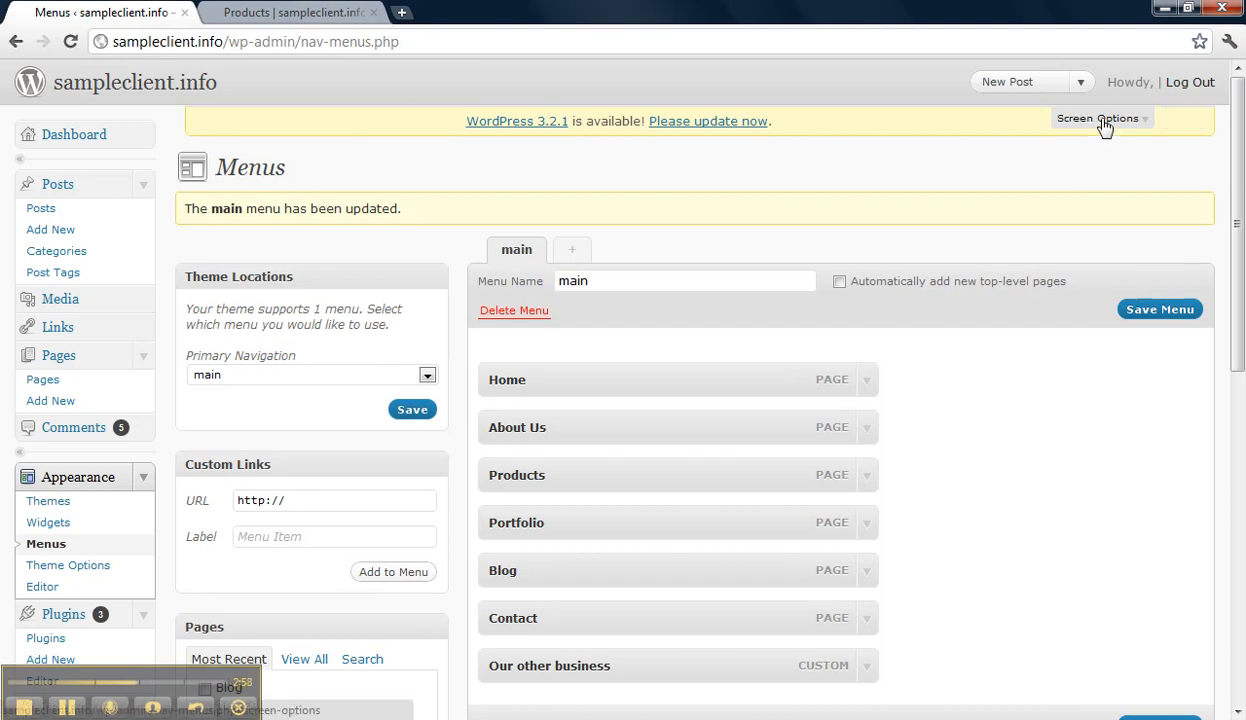
left_click(1100, 120)
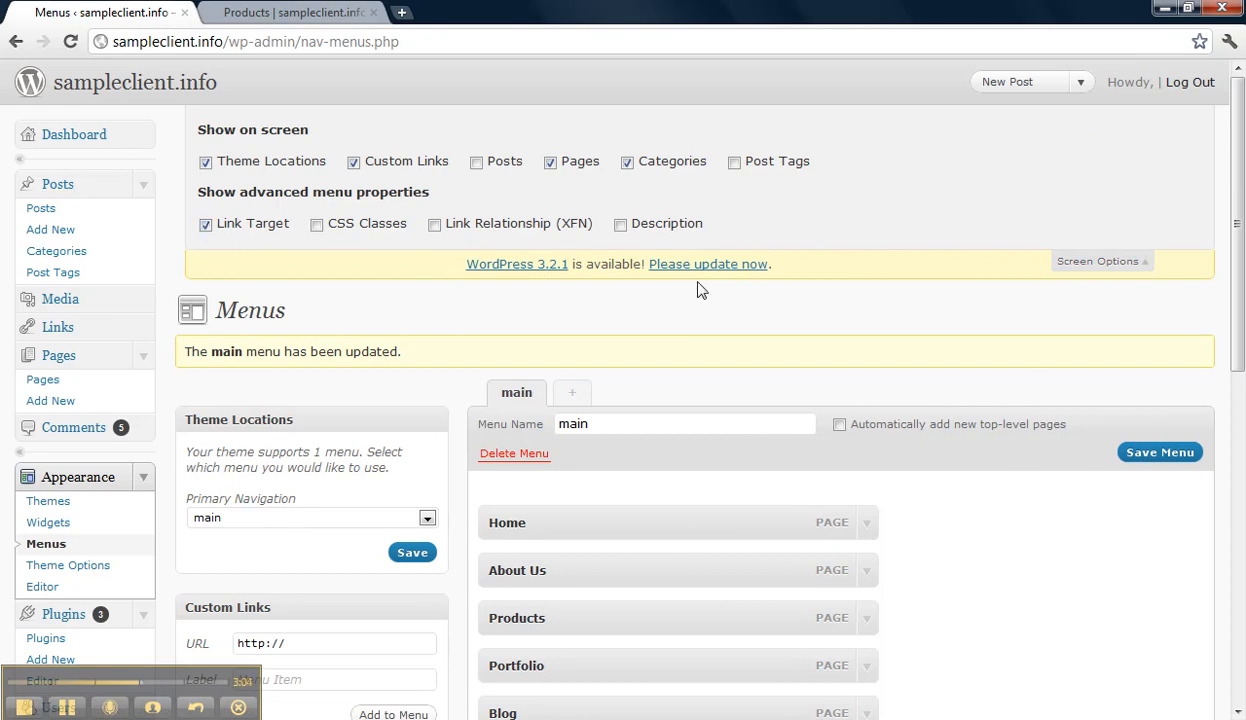
left_click(1095, 263)
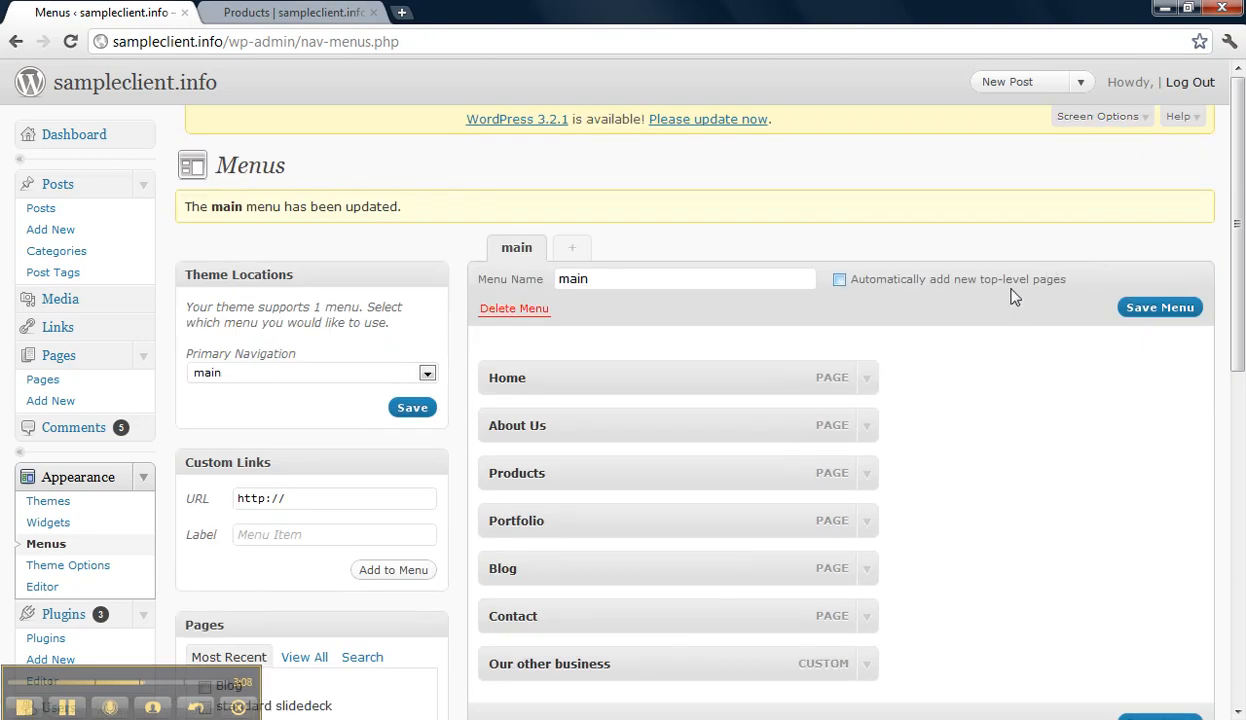
- Set the link target of the "Our other business" item to "New window or tab" and save the main menu
scroll(1005, 341, "down", 1)
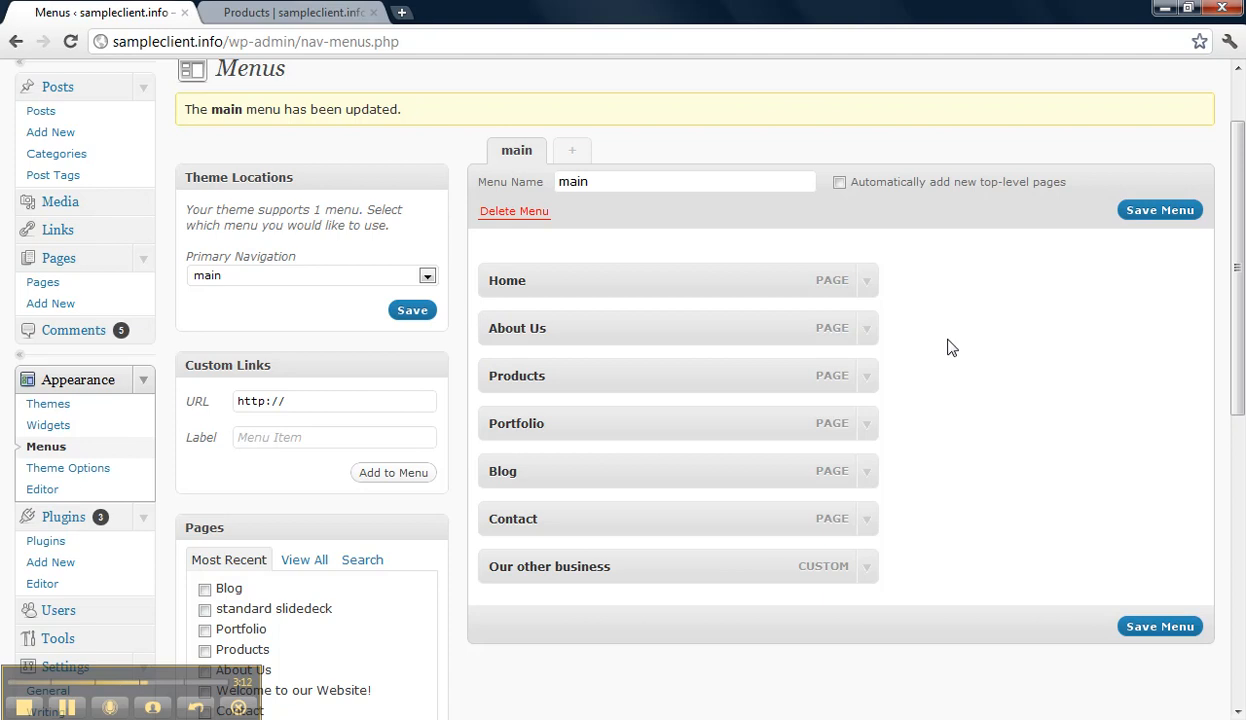
left_click(869, 572)
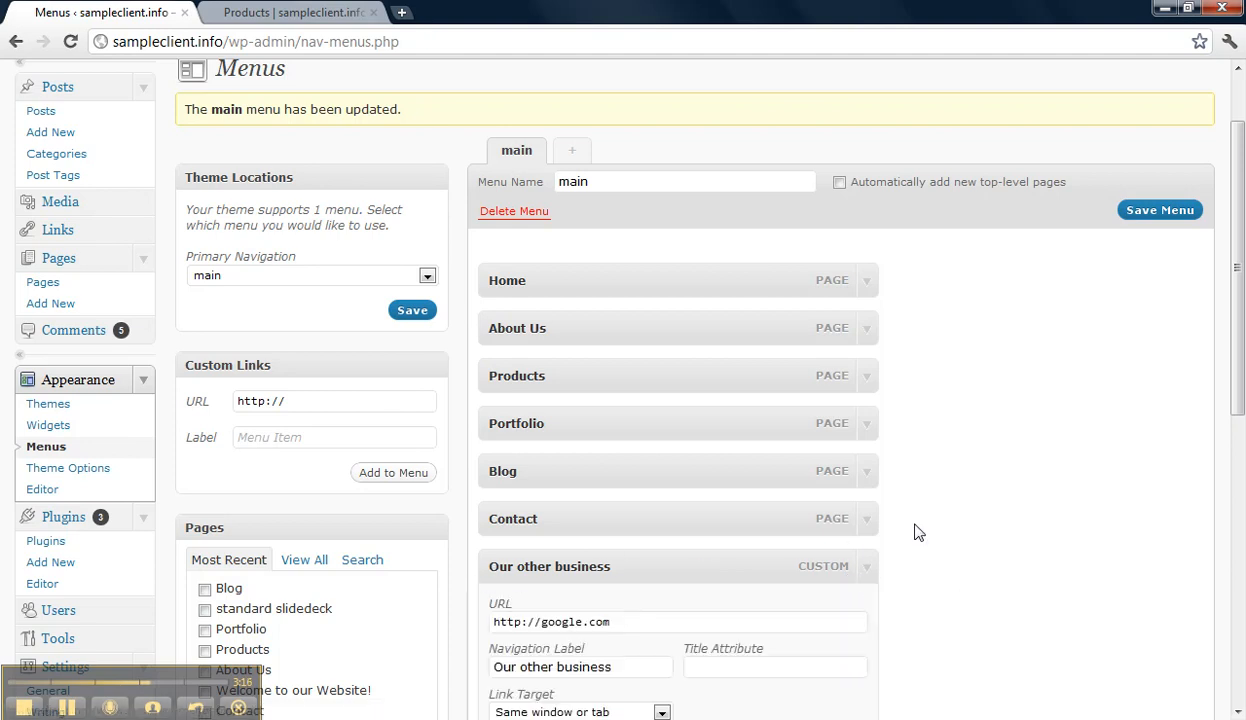
scroll(955, 509, "down", 2)
scroll(955, 509, "down", 1)
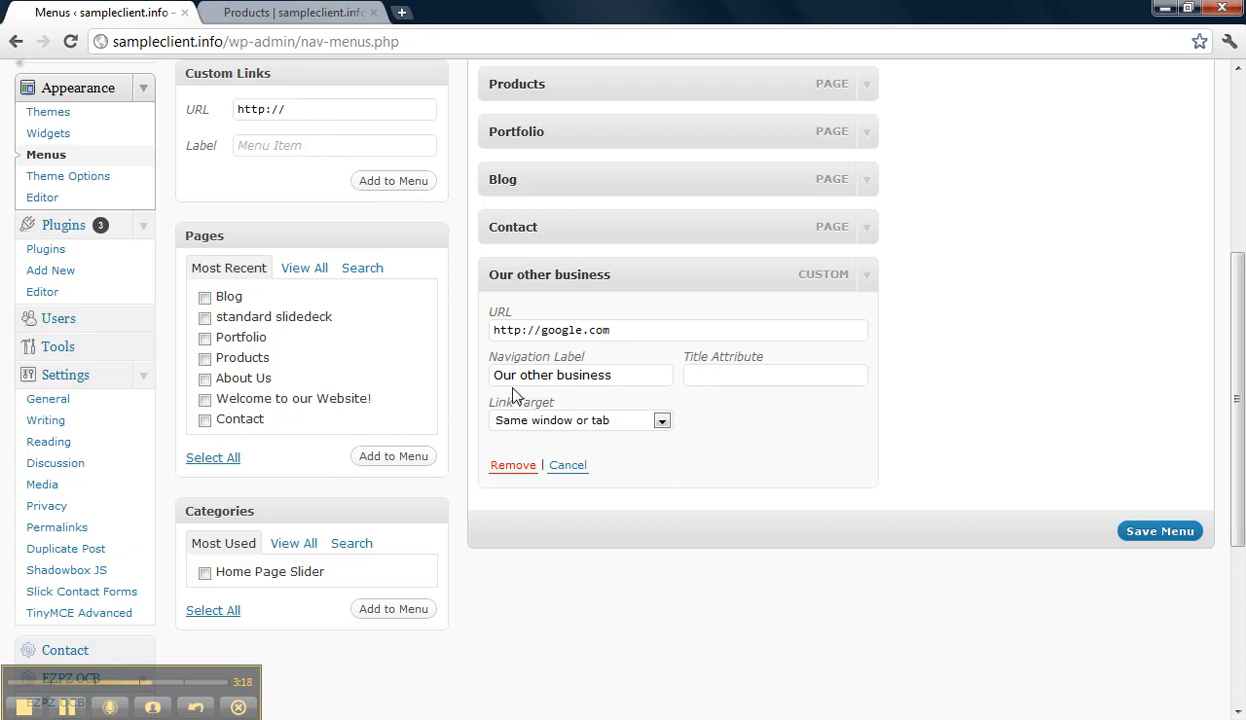
left_click(533, 421)
left_click(508, 450)
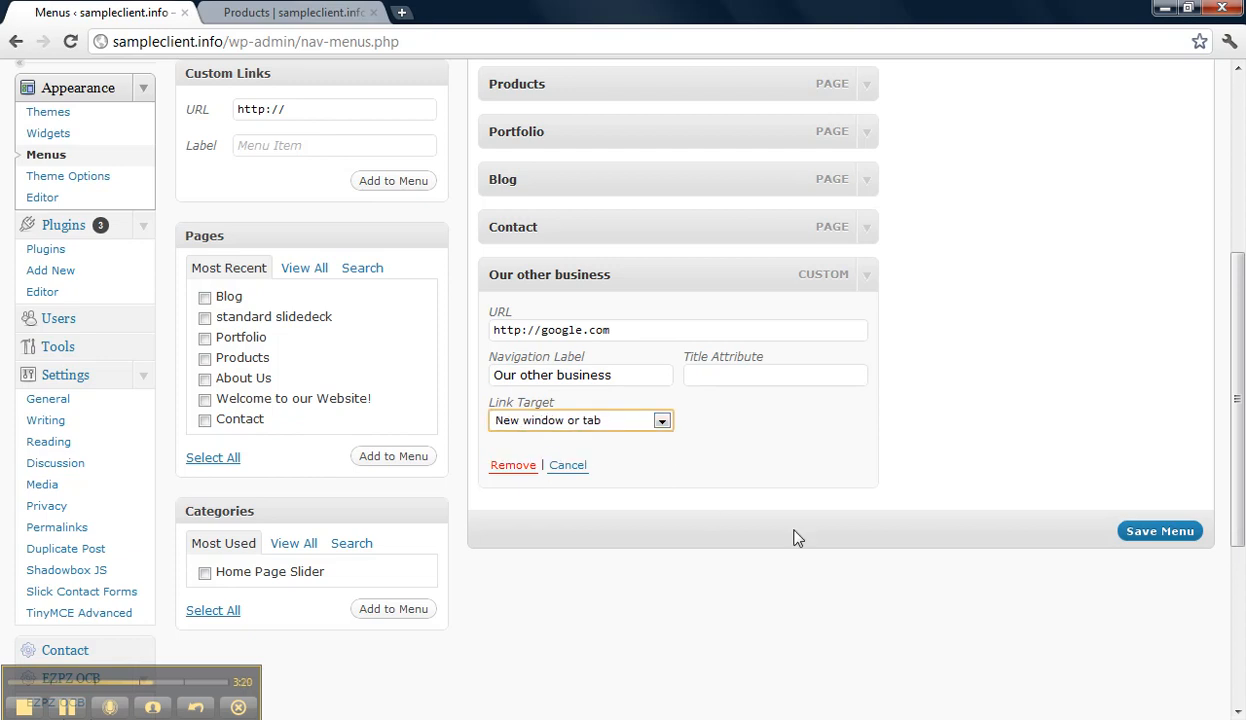
left_click(1150, 535)
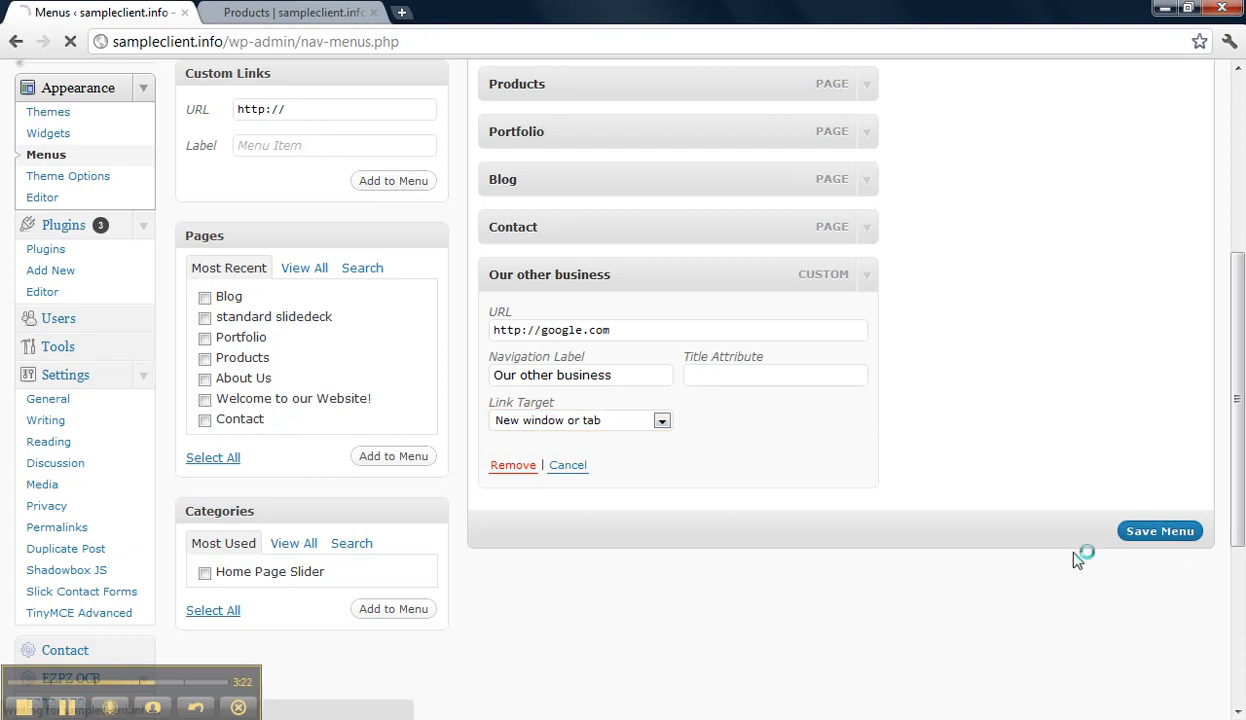
- Reload the live Products page, test where the "Our other business" link opens, and return to the menu editor
left_click(280, 10)
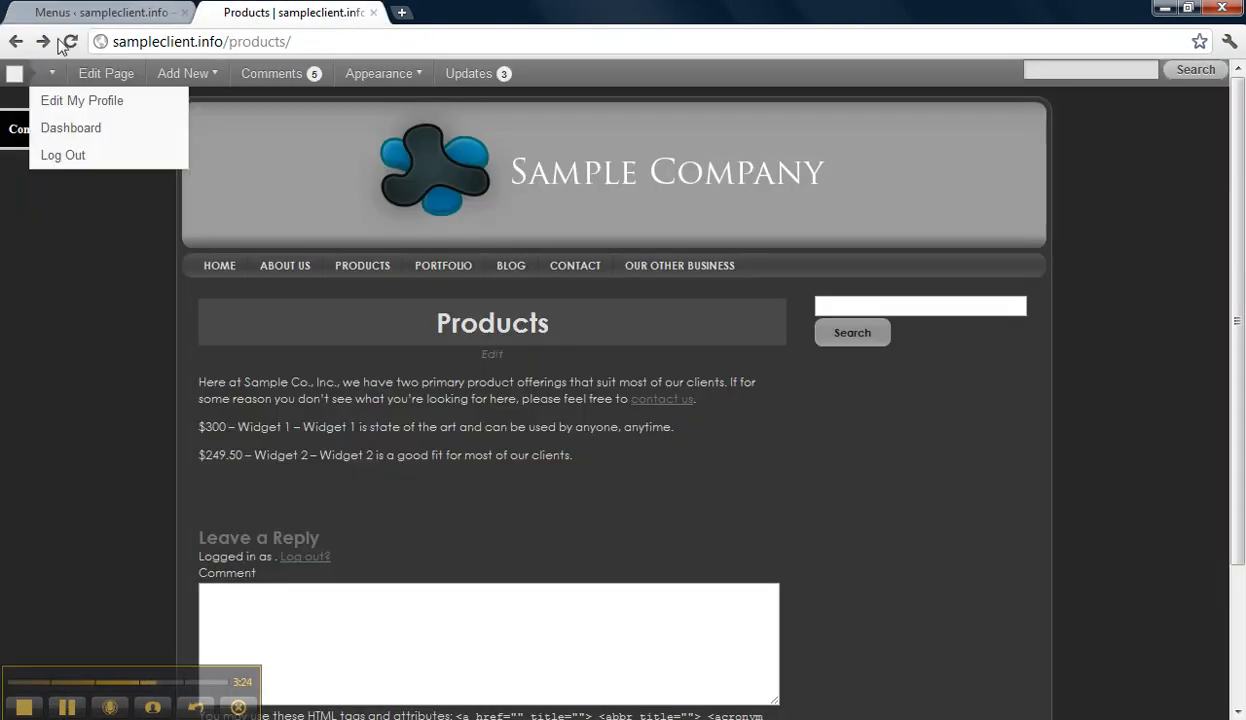
left_click(70, 42)
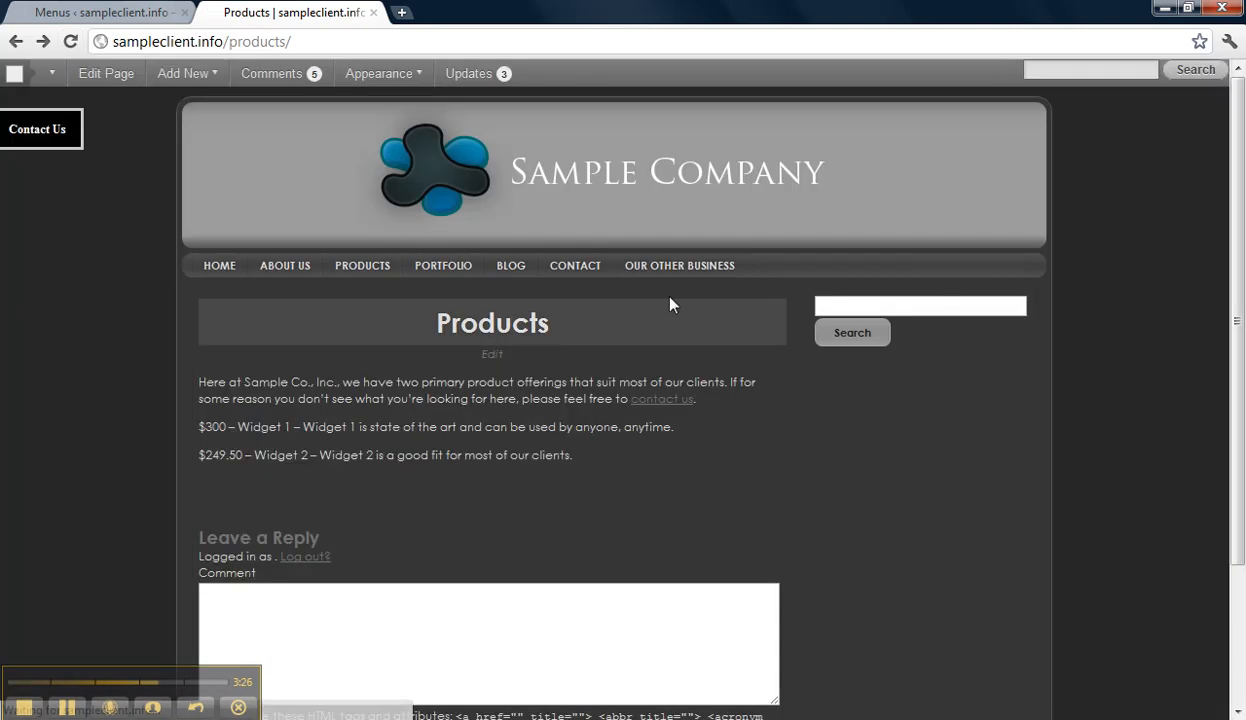
left_click(673, 264)
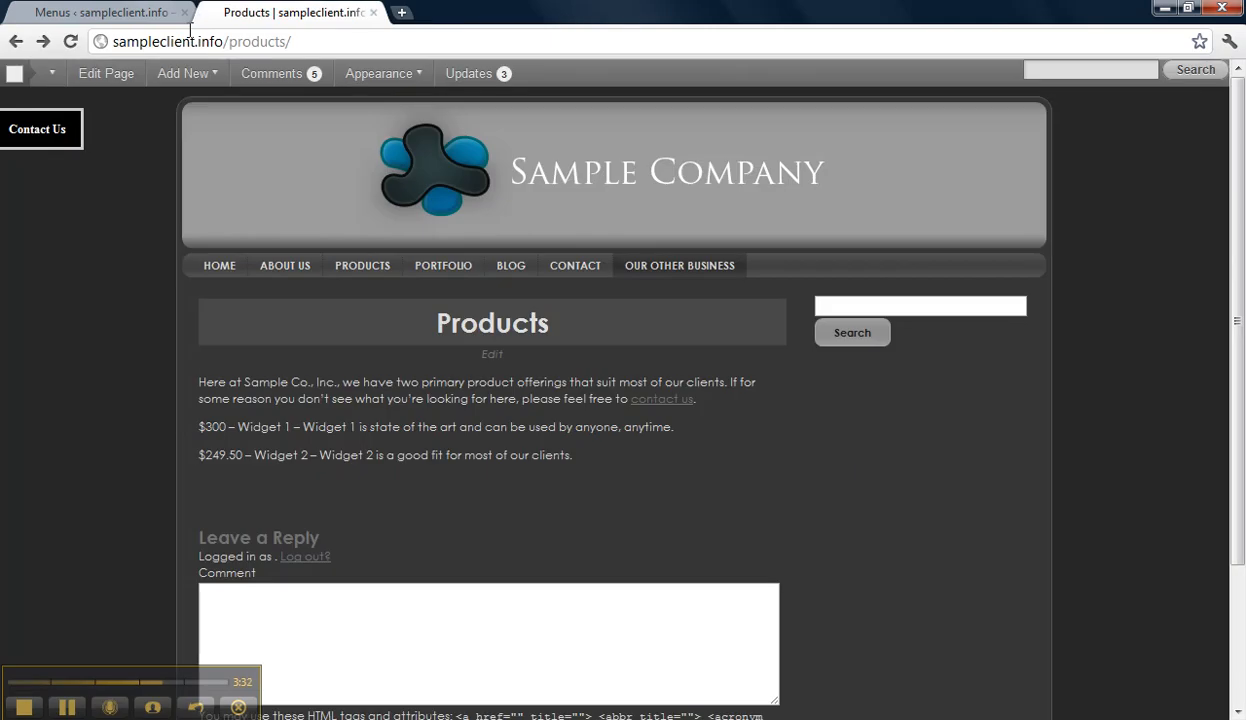
left_click(87, 14)
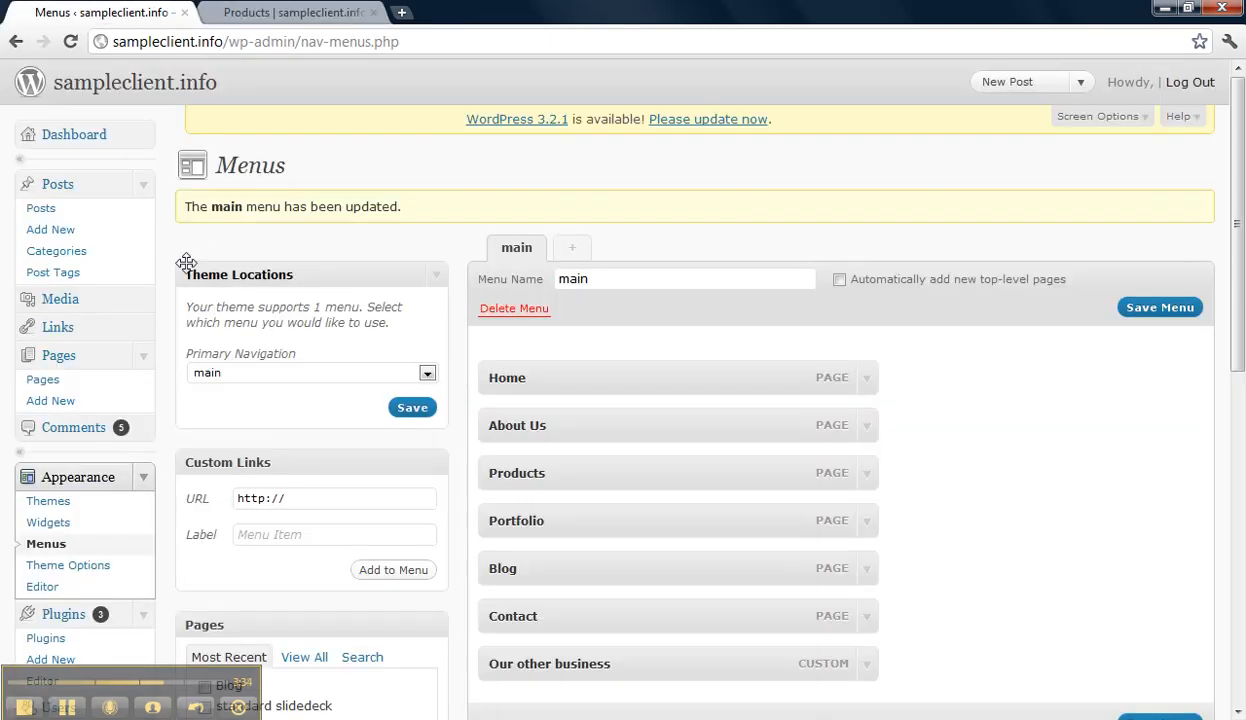
scroll(160, 273, "down", 3)
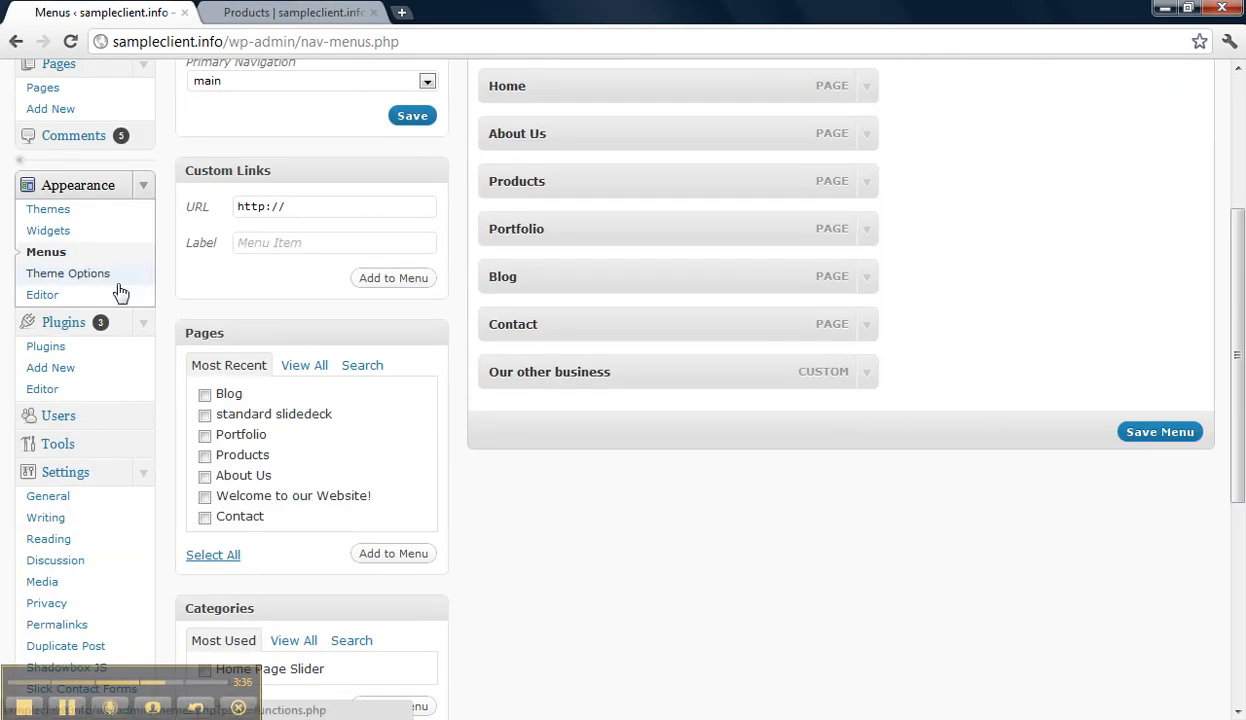
scroll(120, 292, "down", 1)
scroll(120, 292, "up", 3)
scroll(785, 292, "up", 1)
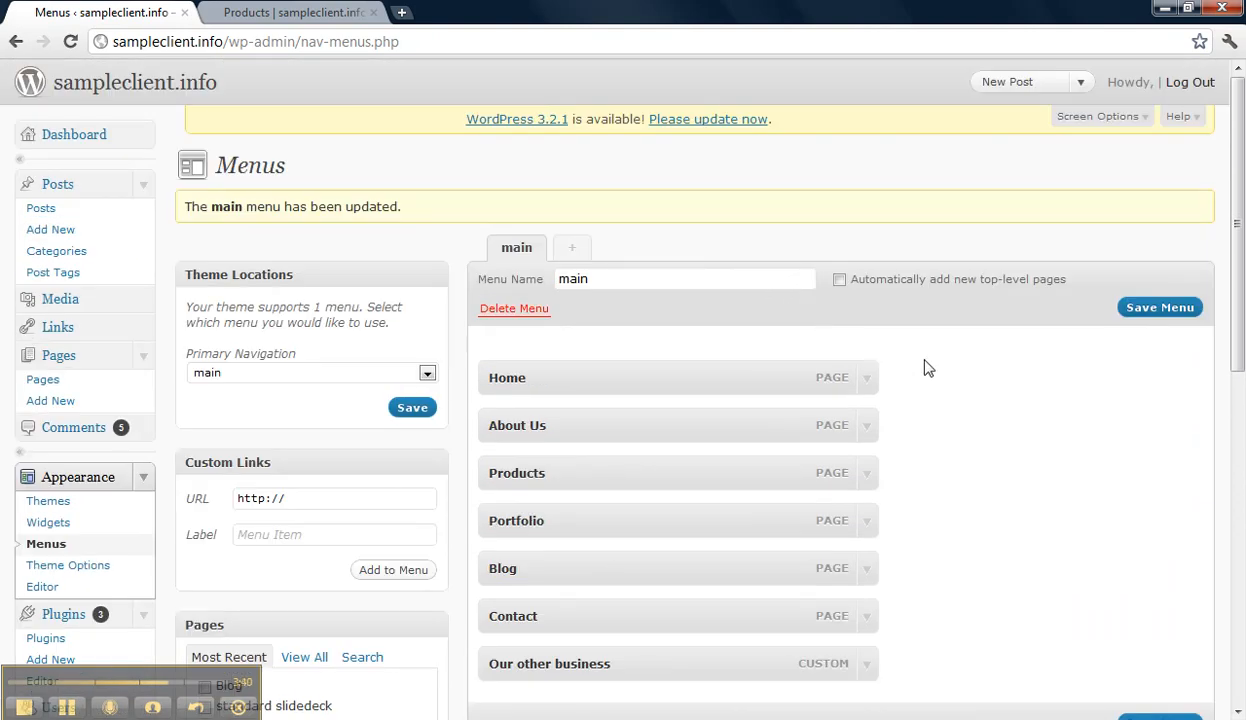
scroll(310, 510, "down", 2)
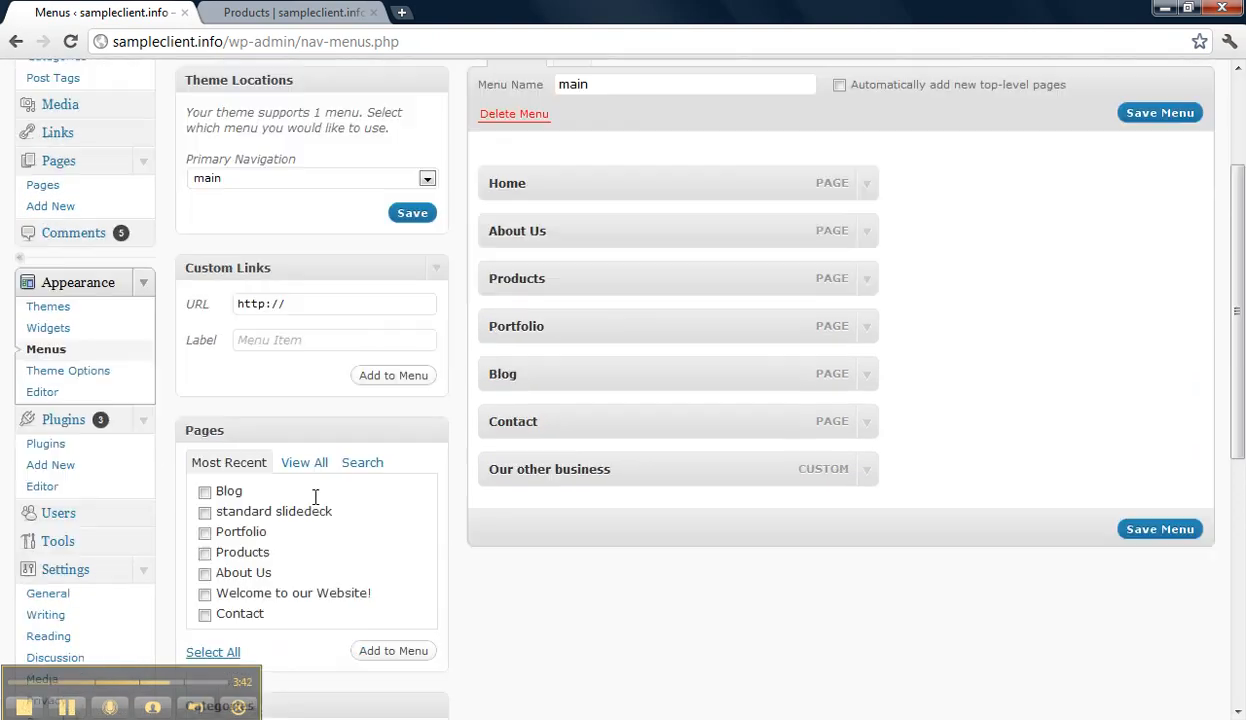